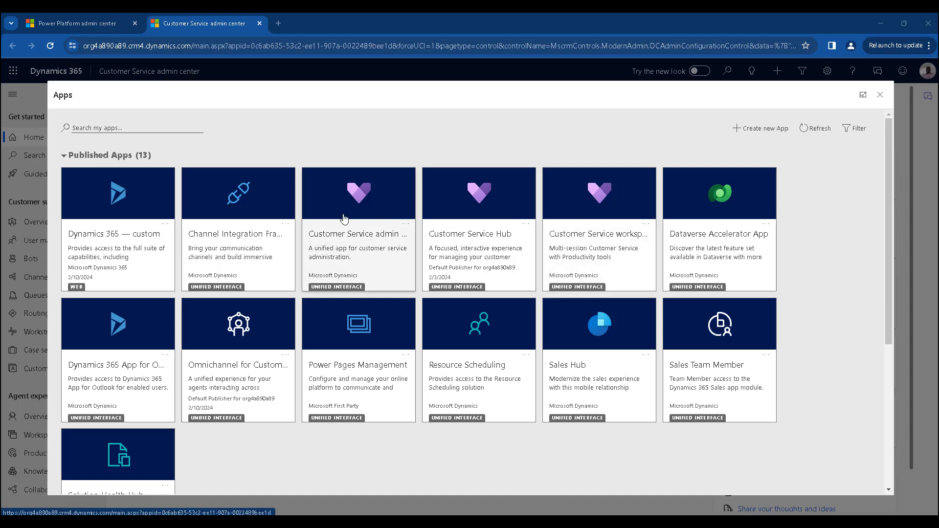
# - Open the Customer Service admin center and go to the Workstreams list under Customer support
pyautogui.click(379, 237)
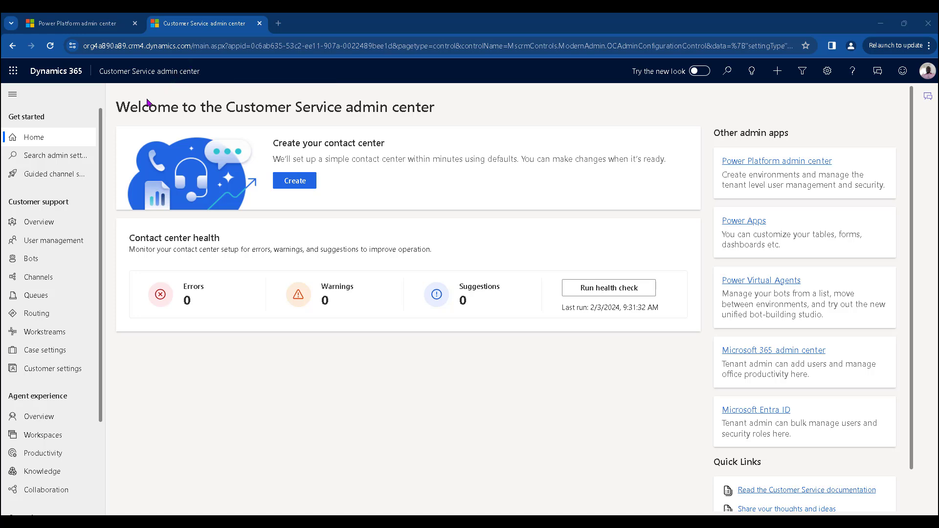
pyautogui.click(52, 298)
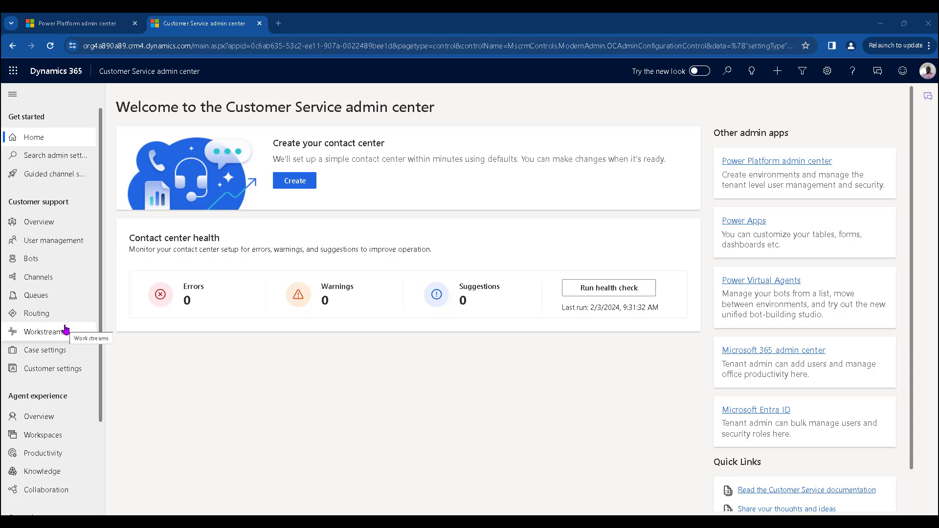
pyautogui.click(51, 332)
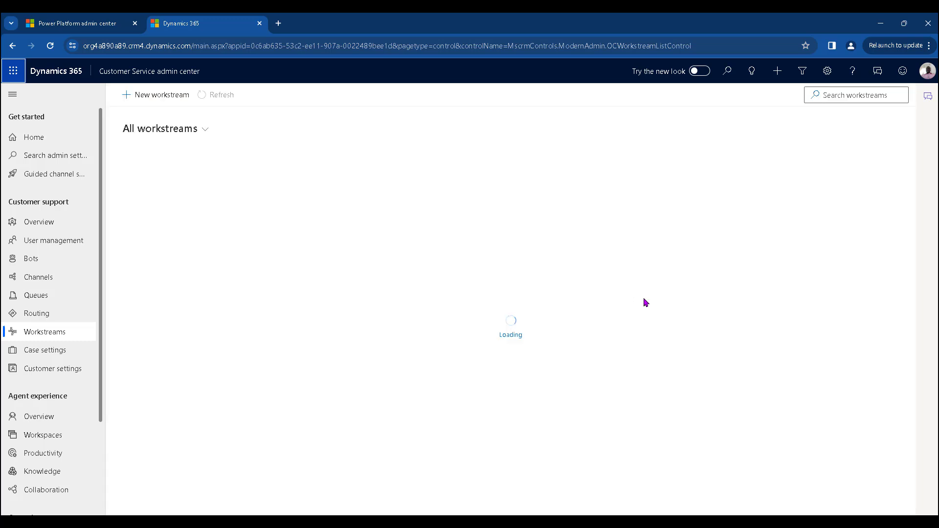
# - Start a new workstream named 'Live Chat Workstream' and bring up its Type choices
pyautogui.click(165, 96)
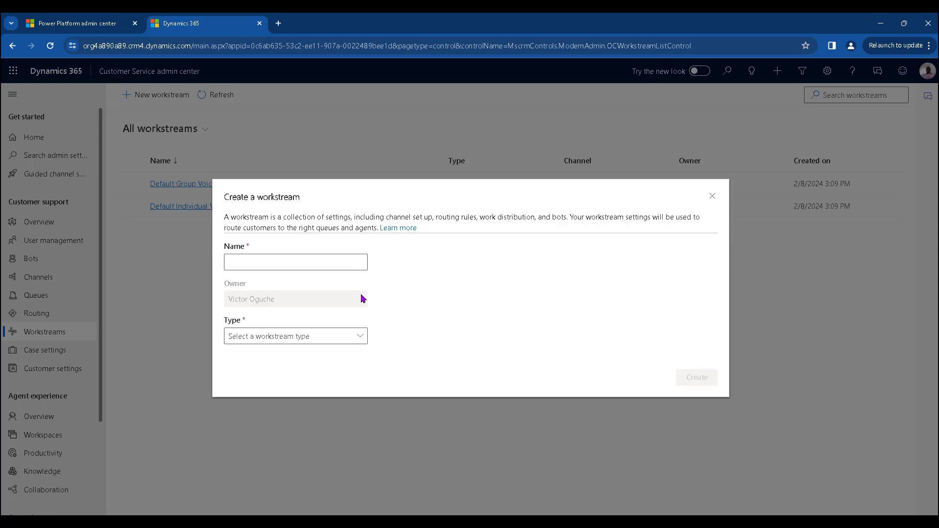
pyautogui.click(287, 262)
pyautogui.write('C')
pyautogui.press('BackSpace')
pyautogui.write('Livice Cha')
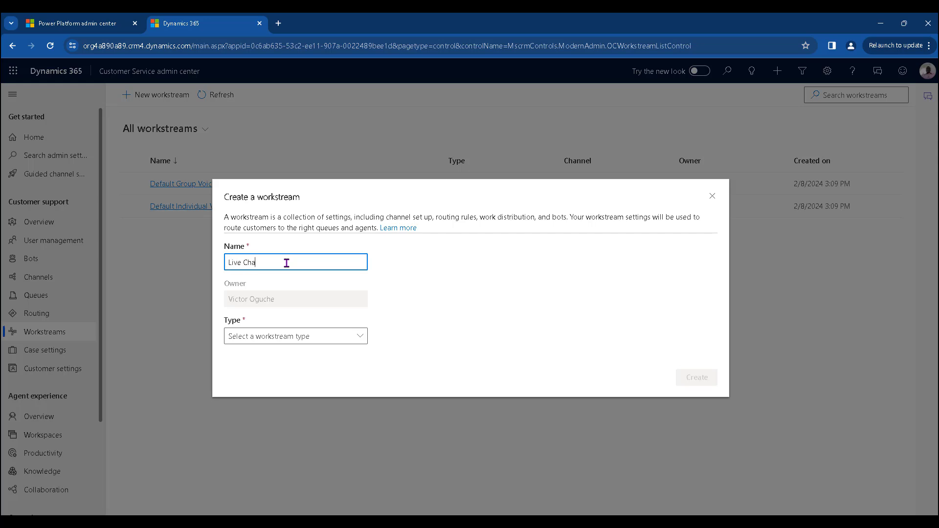
pyautogui.write('t Workstream')
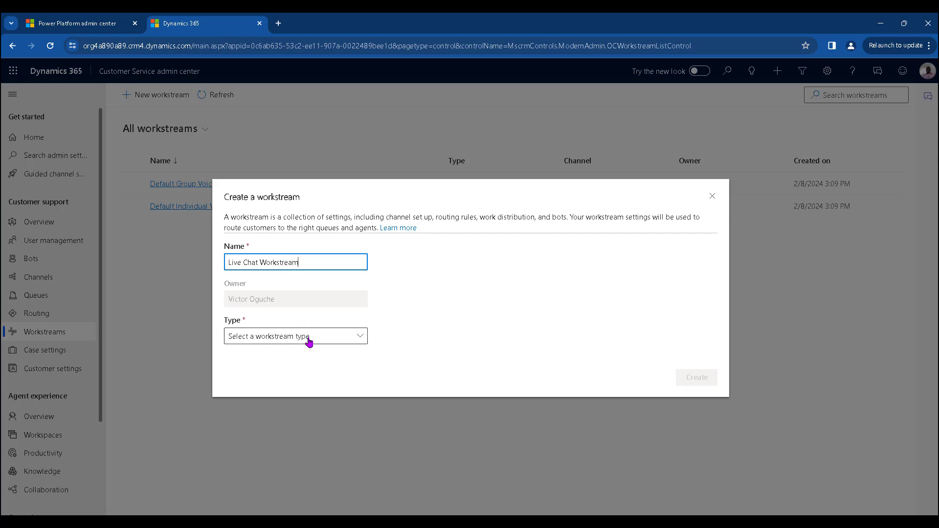
pyautogui.click(309, 339)
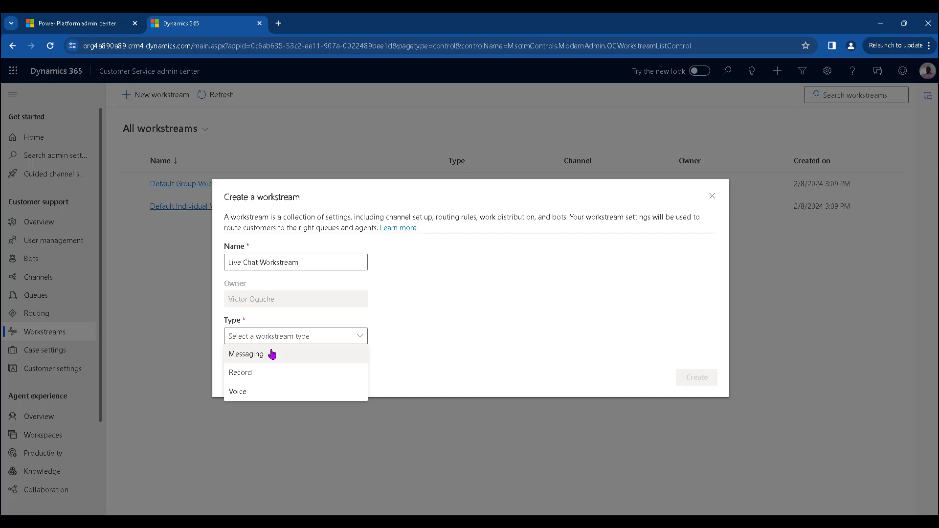
# - Create the workstream as Messaging type on the Chat channel, with Agent Support Chat as fallback queue
pyautogui.click(272, 354)
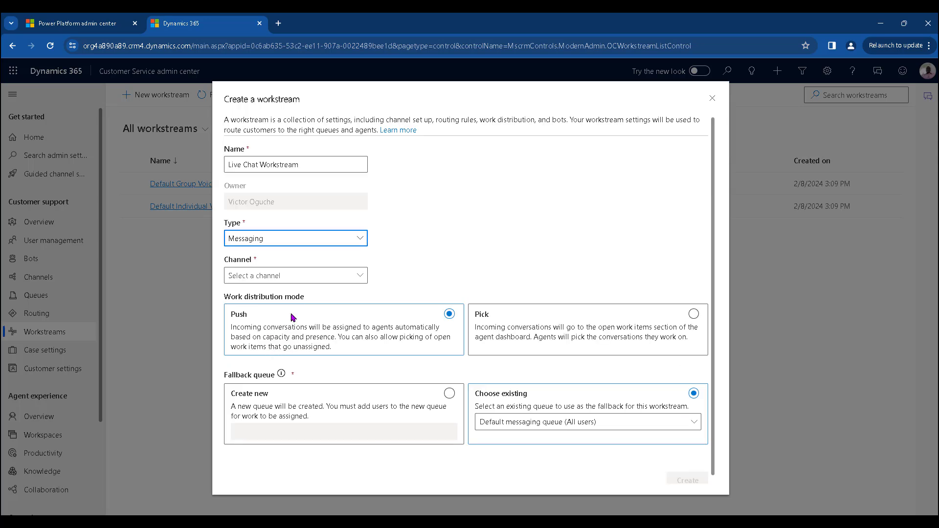
pyautogui.click(296, 274)
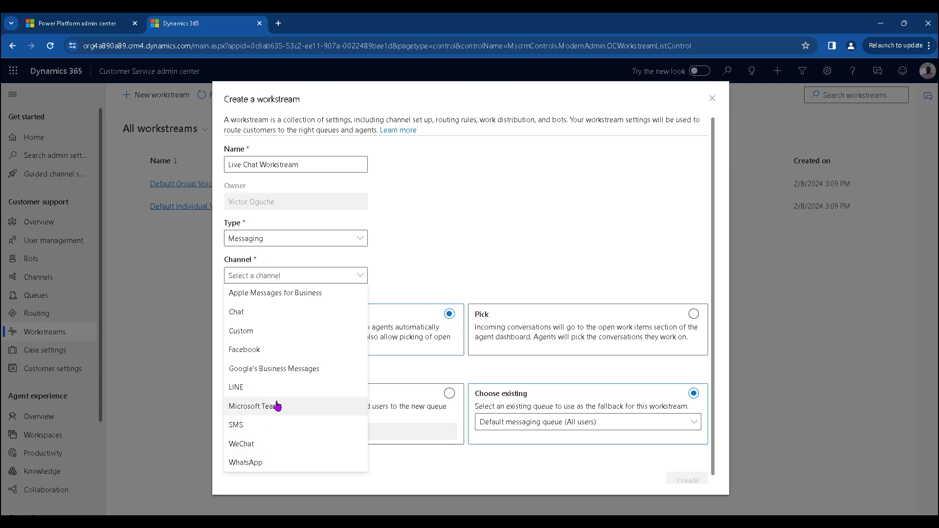
pyautogui.click(264, 313)
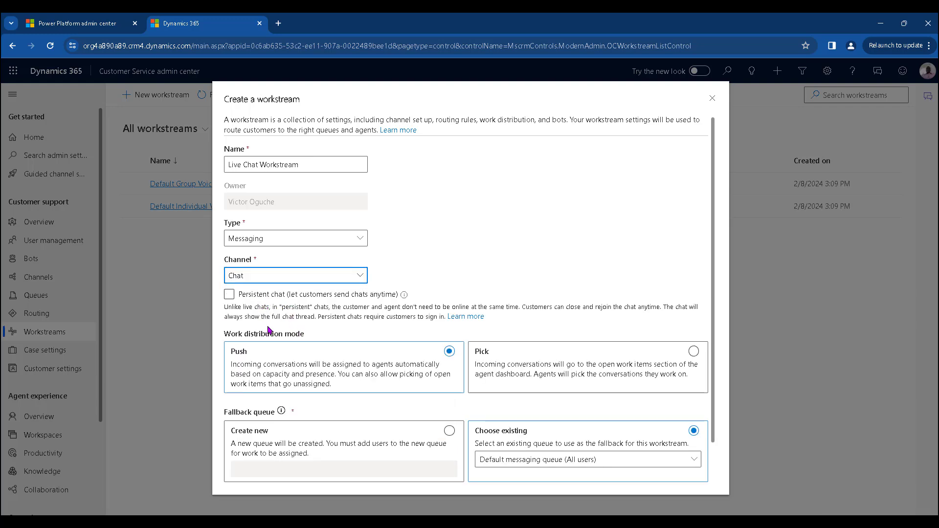
pyautogui.scroll(-1, 440, 367)
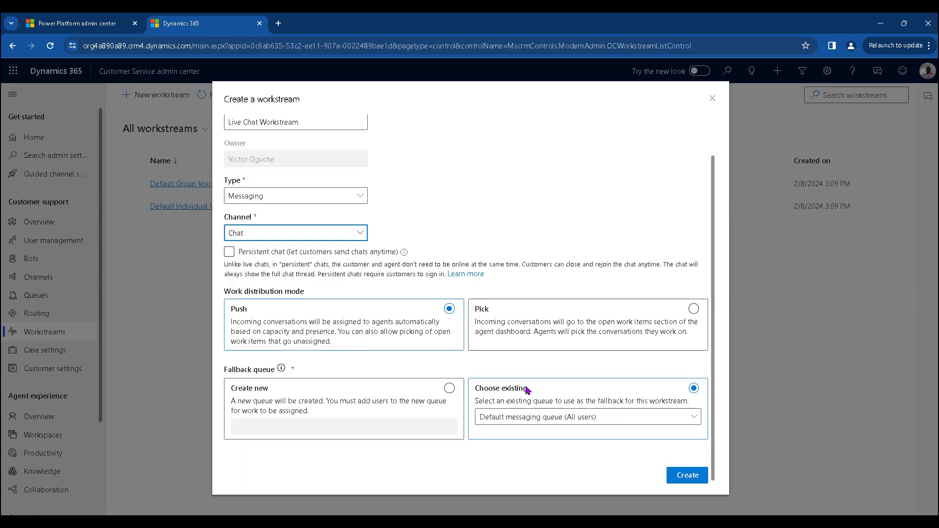
pyautogui.click(539, 420)
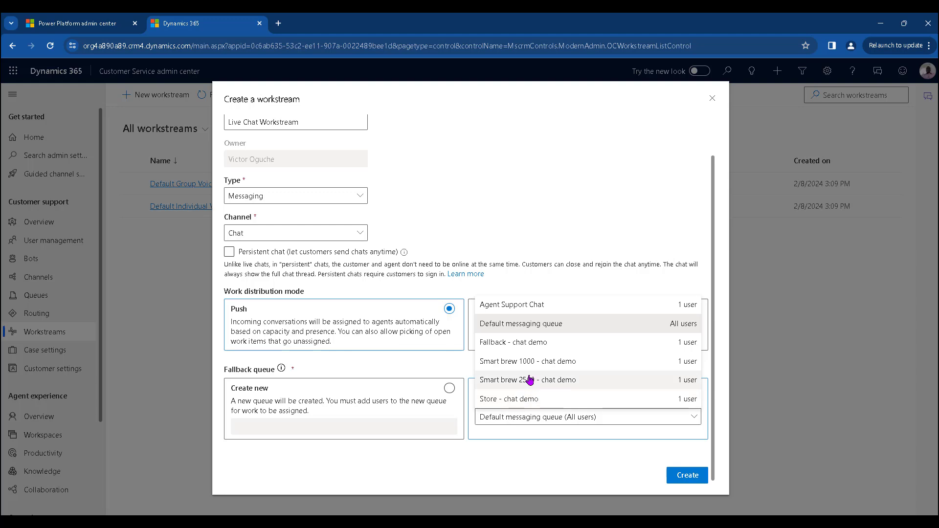
pyautogui.click(541, 306)
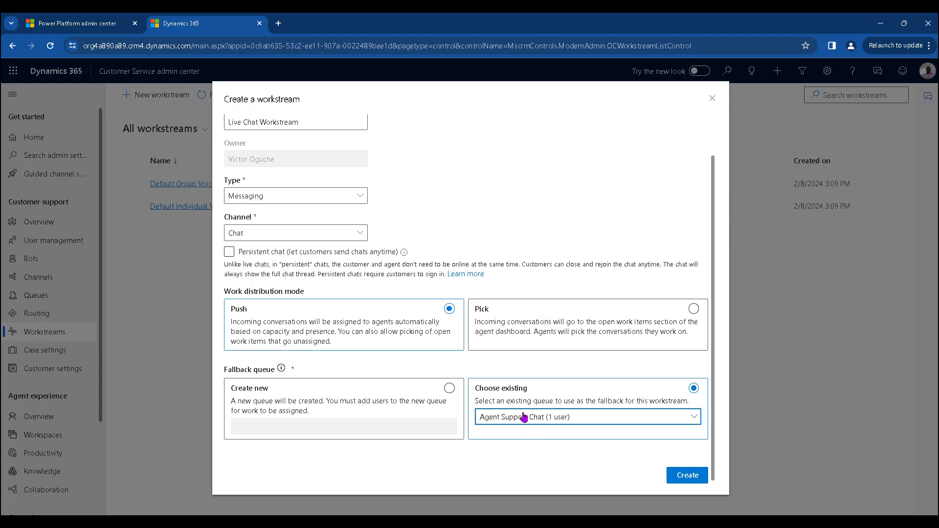
pyautogui.click(687, 476)
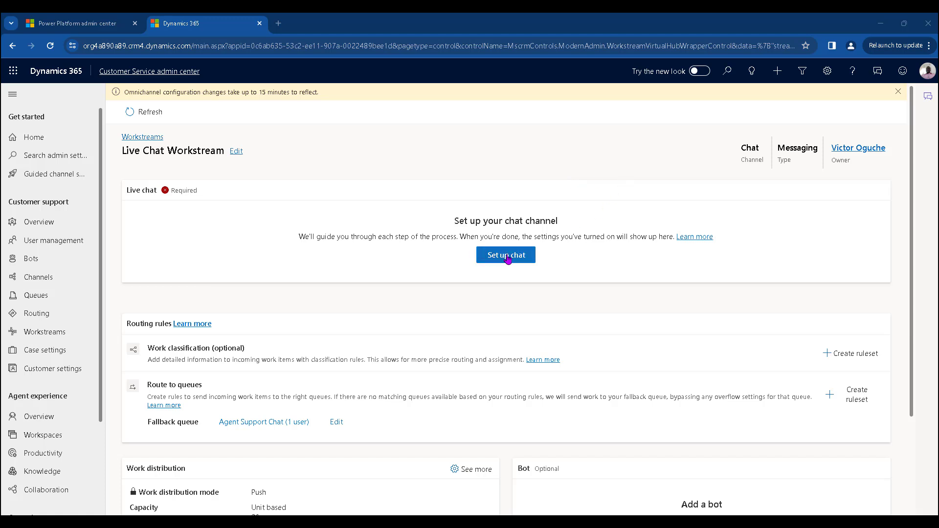
# - Set up a chat channel named 'Royal Tech Live support' and continue to the Chat widget page
pyautogui.click(508, 259)
pyautogui.click(455, 156)
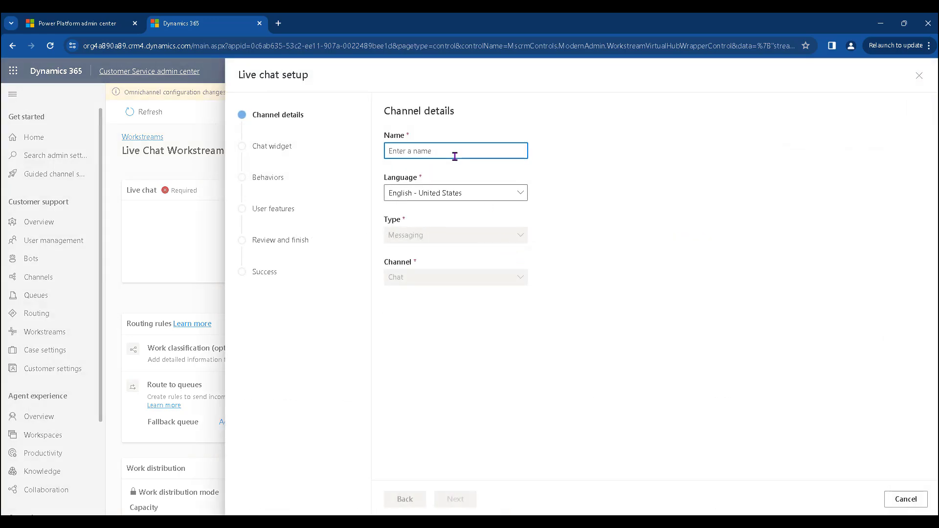
pyautogui.write('Live ')
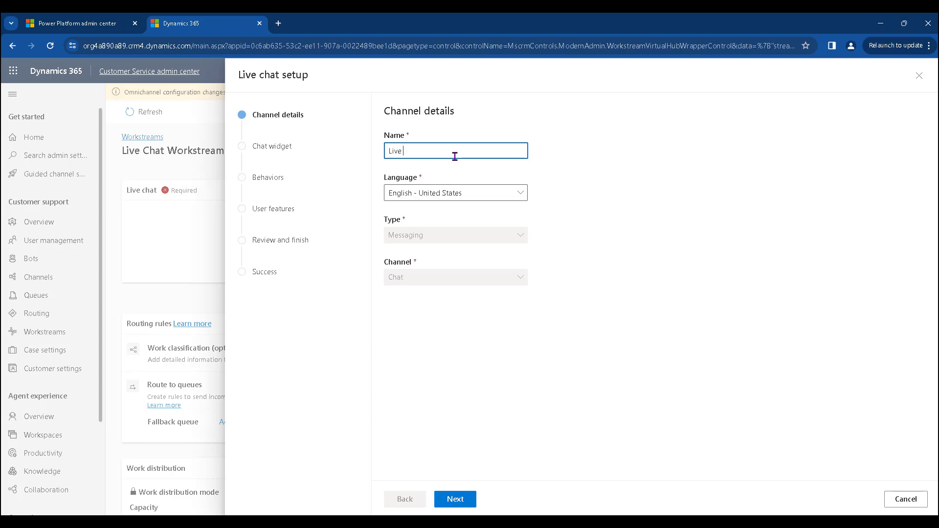
pyautogui.write('Chat')
pyautogui.press('BackSpace')
pyautogui.press('BackSpace')
pyautogui.press('BackSpace')
pyautogui.press('BackSpace')
pyautogui.press('BackSpace')
pyautogui.press('BackSpace')
pyautogui.press('BackSpace')
pyautogui.press('BackSpace')
pyautogui.press('BackSpace')
pyautogui.write('Royatl Tech Live support')
pyautogui.click(455, 498)
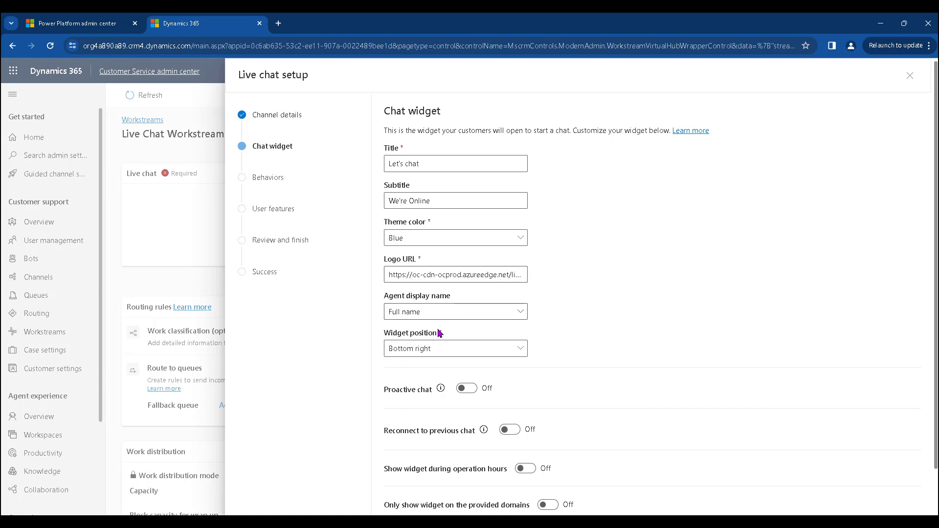
# - Keep the default widget title 'Let's chat' and subtitle 'We're Online', then continue to Behaviors
pyautogui.scroll(-1, 442, 335)
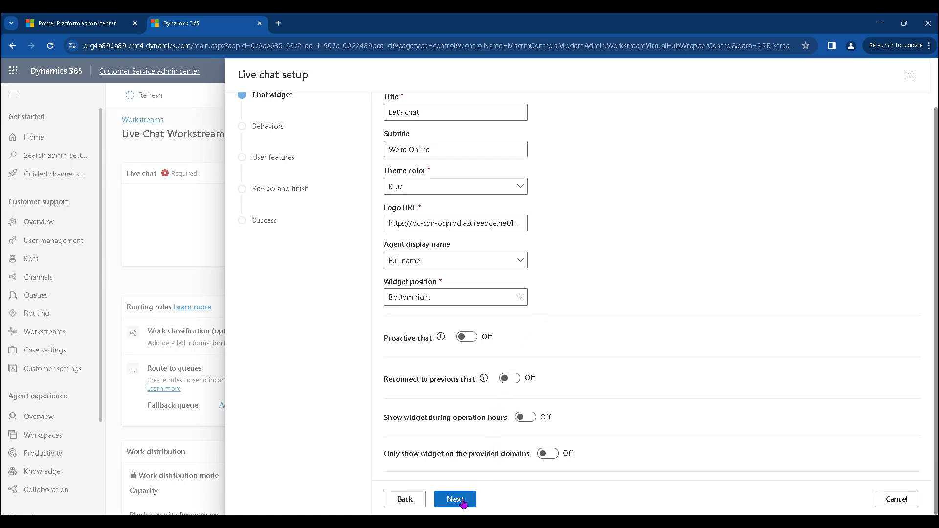
pyautogui.click(455, 500)
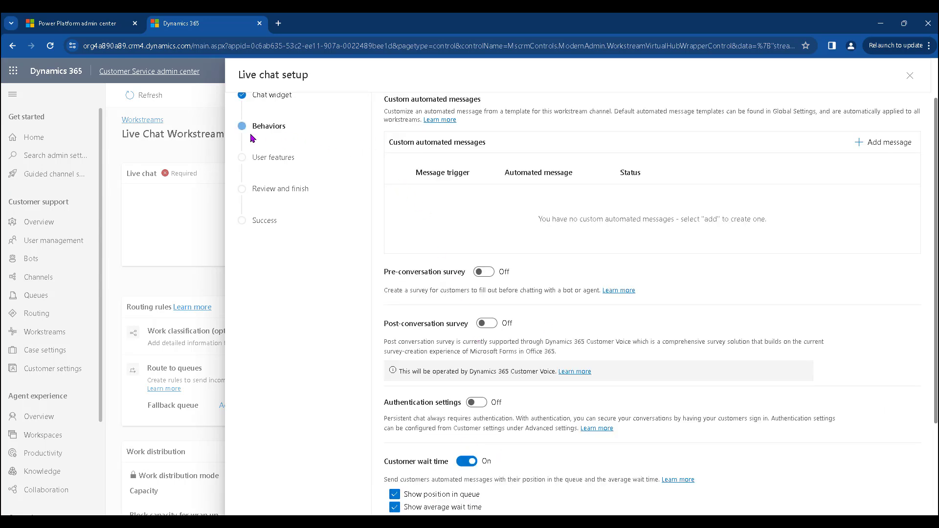
pyautogui.scroll(1, 513, 263)
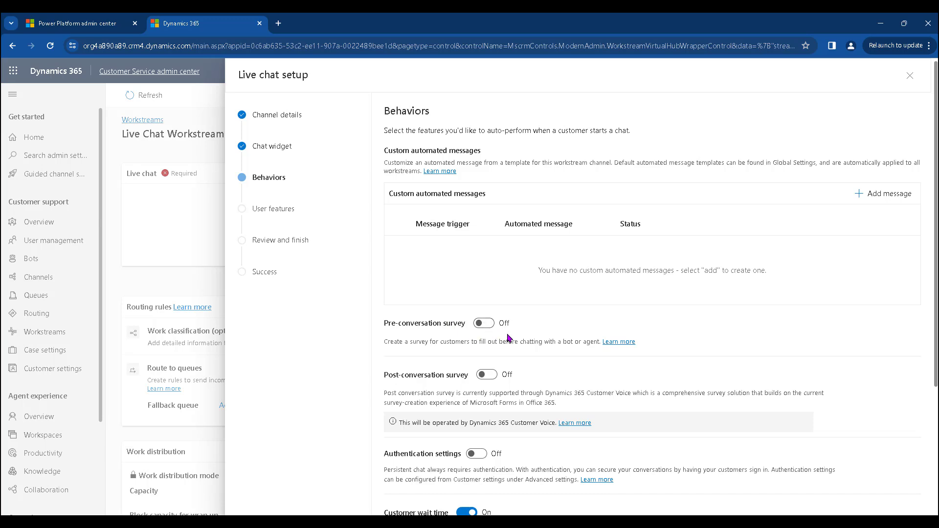
# - Turn on the pre-conversation survey and add a question named Fullname with draft question text
pyautogui.click(484, 324)
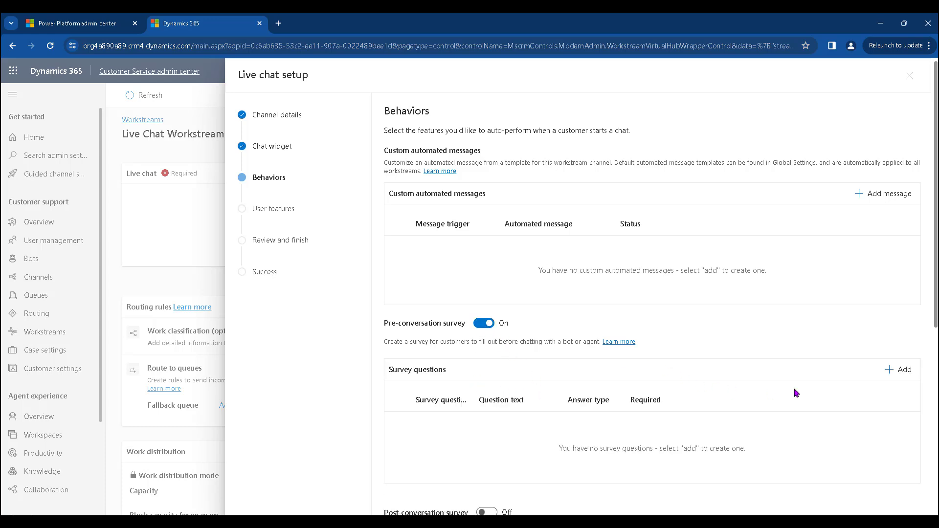
pyautogui.click(896, 371)
pyautogui.click(822, 143)
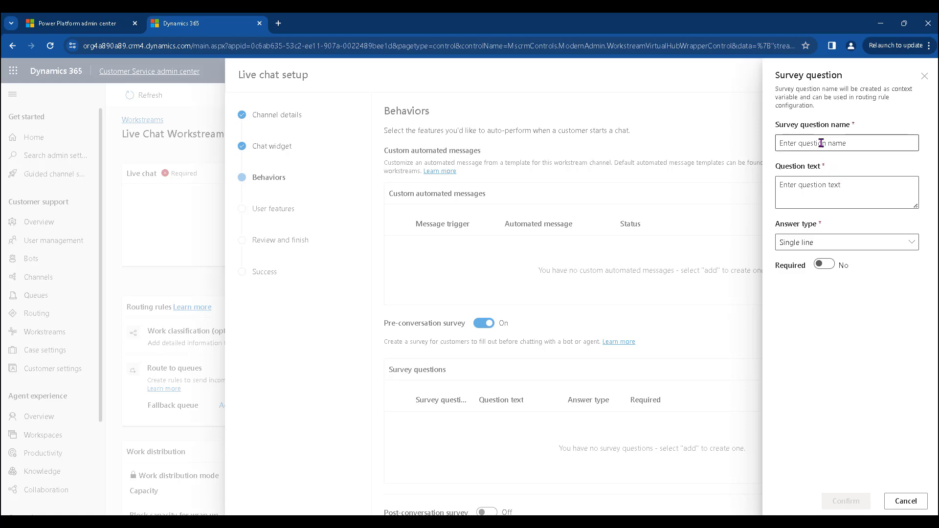
pyautogui.write('Nme')
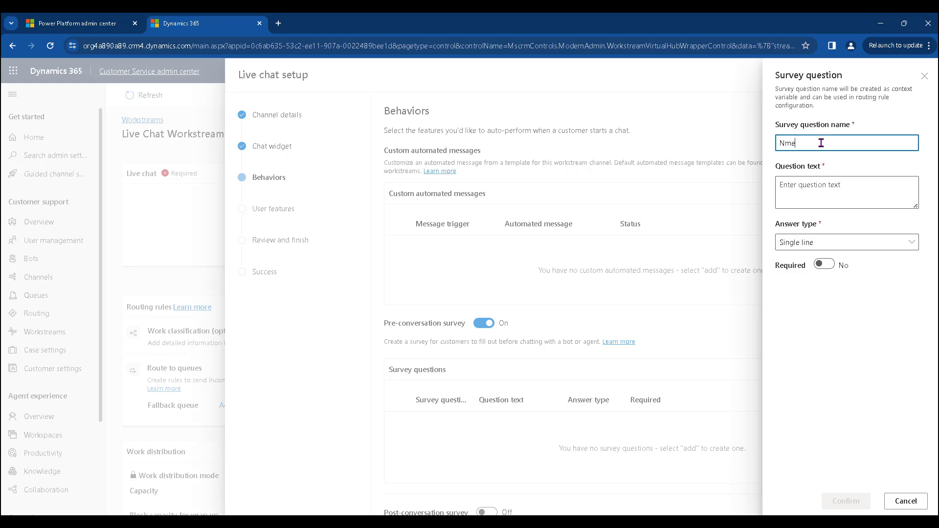
pyautogui.press('BackSpace')
pyautogui.press('BackSpace')
pyautogui.press('BackSpace')
pyautogui.write('Fullname')
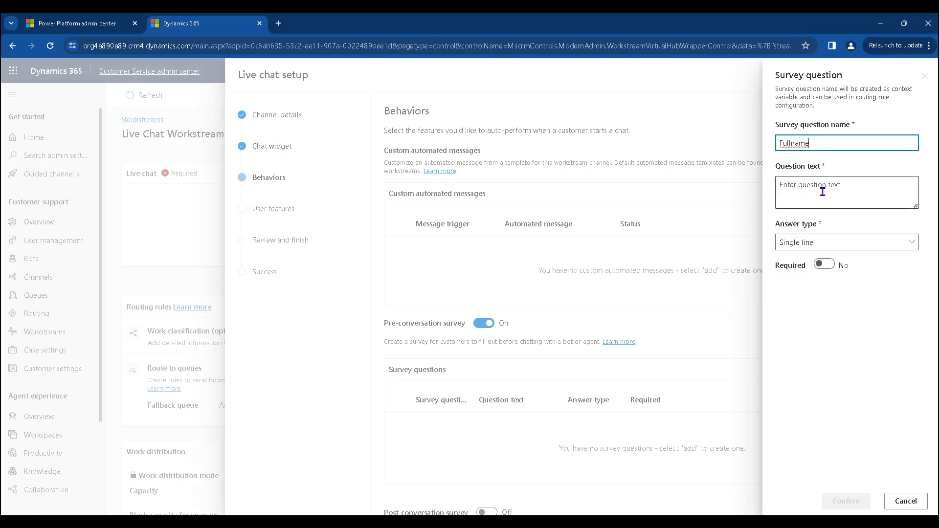
pyautogui.click(823, 191)
pyautogui.write('F')
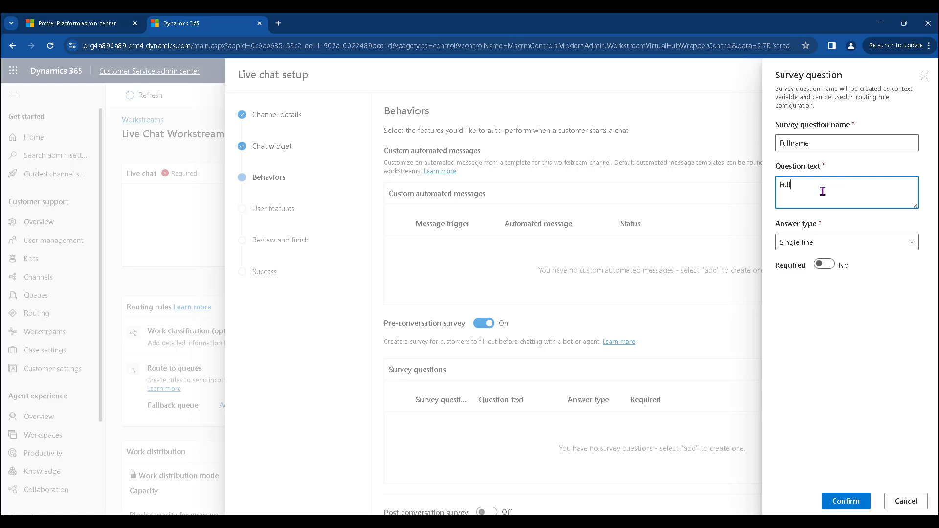
pyautogui.write('ullna')
pyautogui.press('BackSpace')
pyautogui.write('FullNAme')
pyautogui.press('BackSpace')
pyautogui.press('BackSpace')
pyautogui.press('BackSpace')
pyautogui.write('ame')
# - Change the Fullname question text to 'Name', use a single-line answer, and mark it required
pyautogui.rightClick(804, 190)
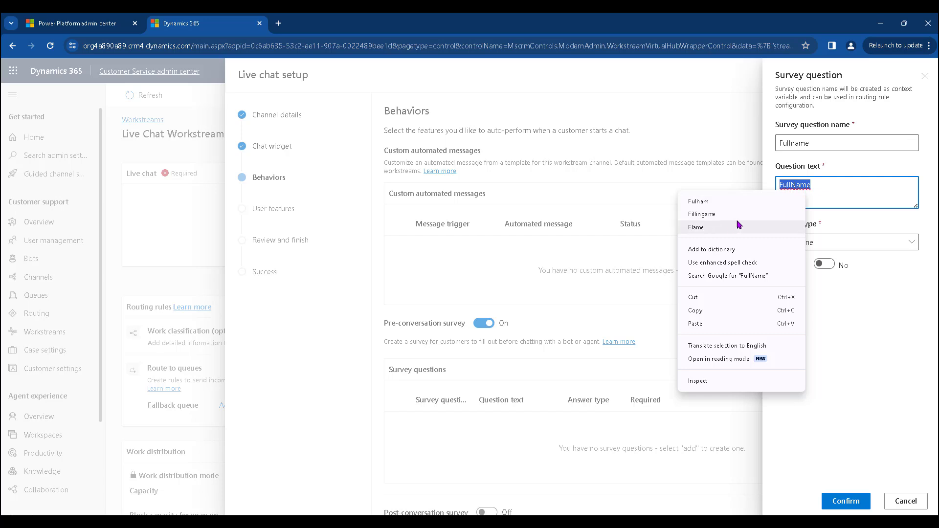
pyautogui.click(837, 196)
pyautogui.click(795, 185)
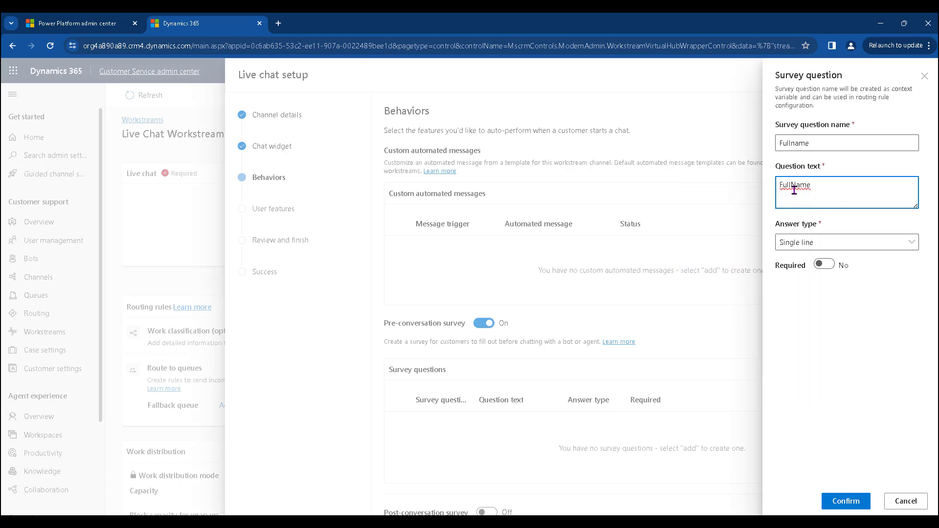
pyautogui.doubleClick(794, 190)
pyautogui.write('Full Name')
pyautogui.moveTo(795, 187); pyautogui.dragTo(750, 192)
pyautogui.press('BackSpace')
pyautogui.click(807, 243)
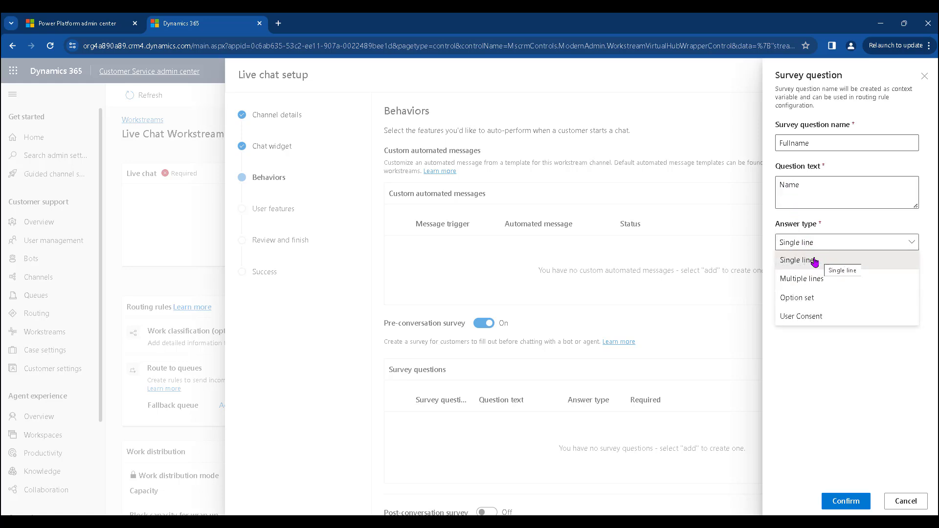
pyautogui.click(814, 262)
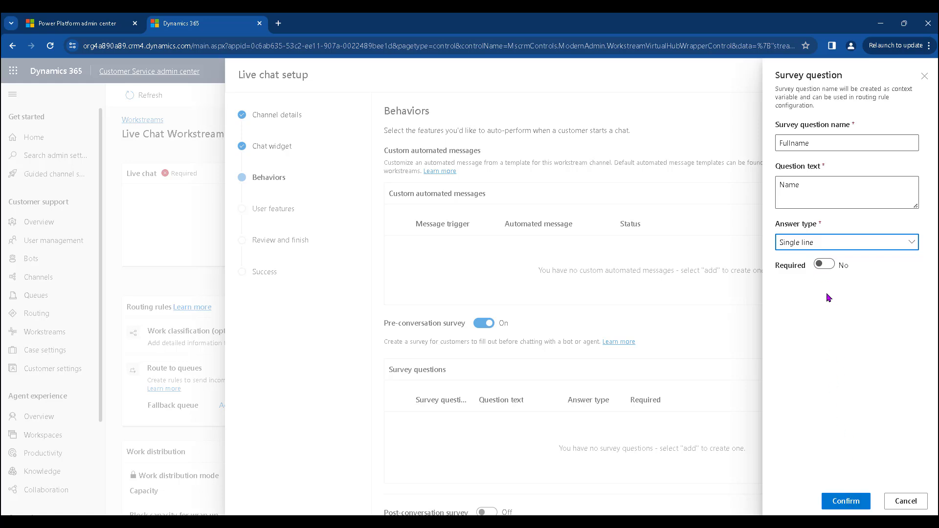
pyautogui.click(825, 264)
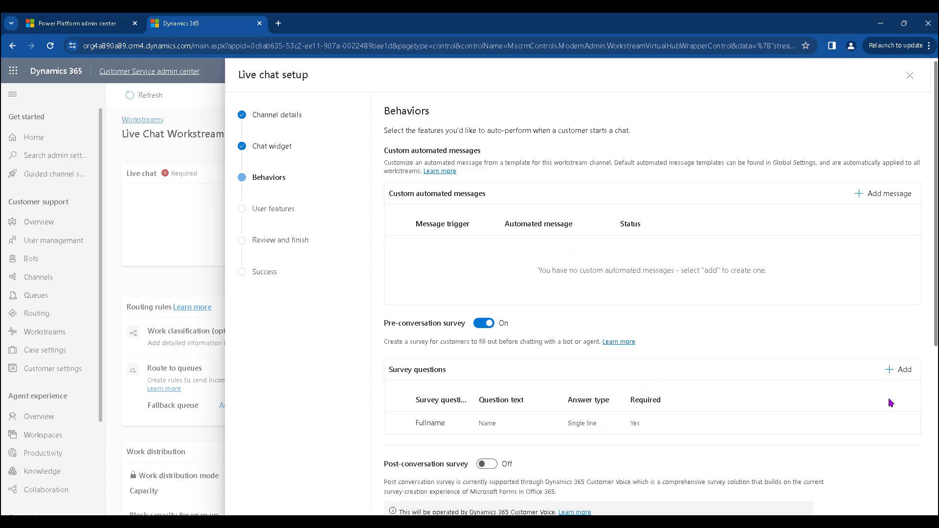
# - Add a required survey question named Email with the text 'Email Address'
pyautogui.click(904, 370)
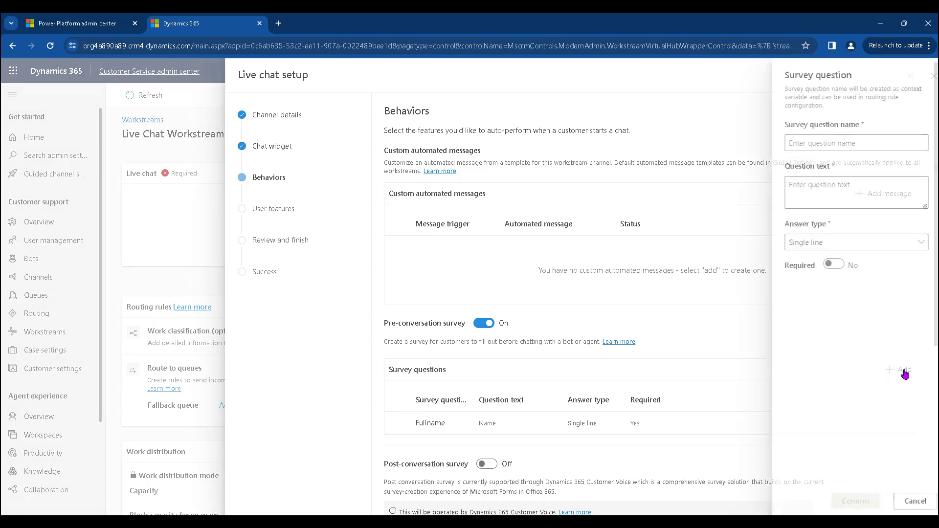
pyautogui.click(809, 144)
pyautogui.write('Email')
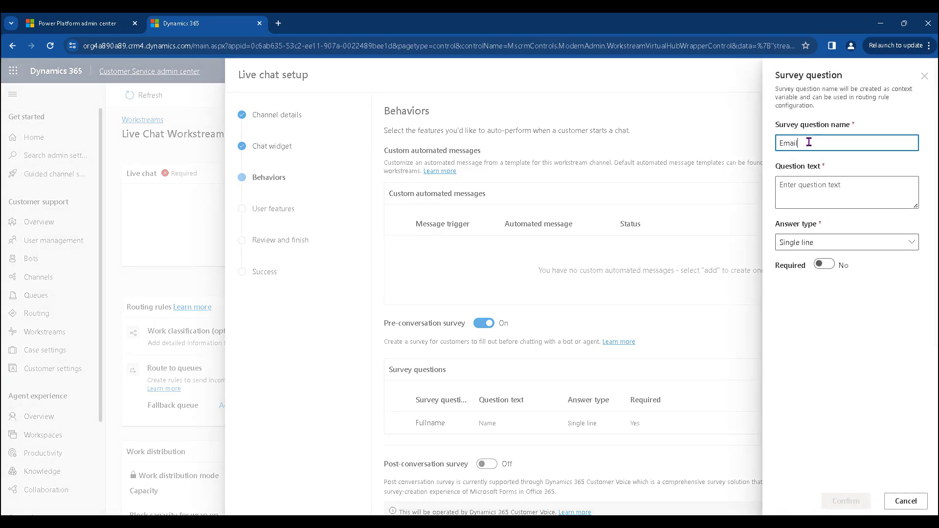
pyautogui.click(824, 188)
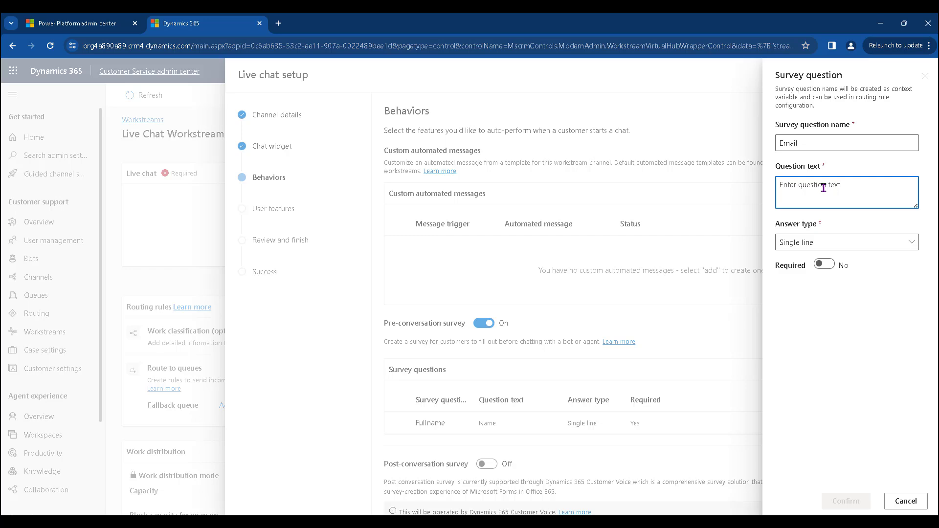
pyautogui.write('Email')
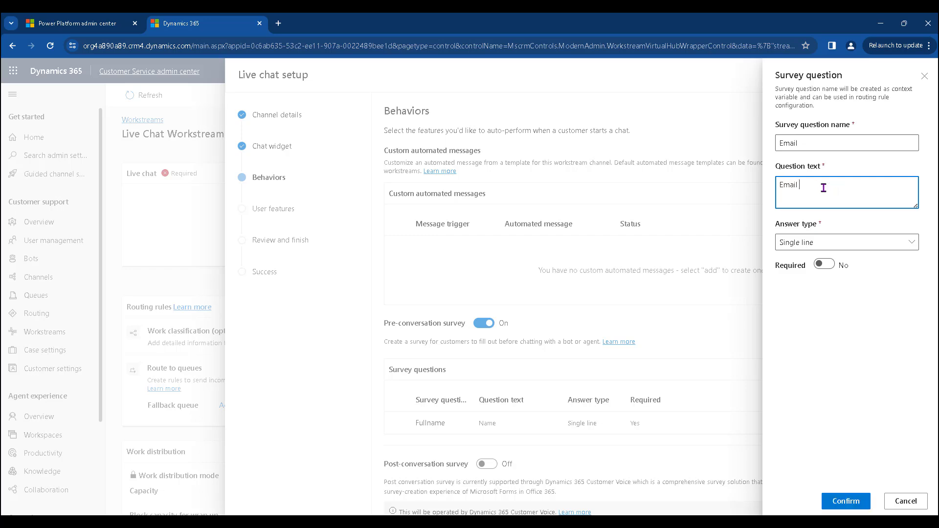
pyautogui.write(' Address:')
pyautogui.click(824, 263)
pyautogui.click(853, 496)
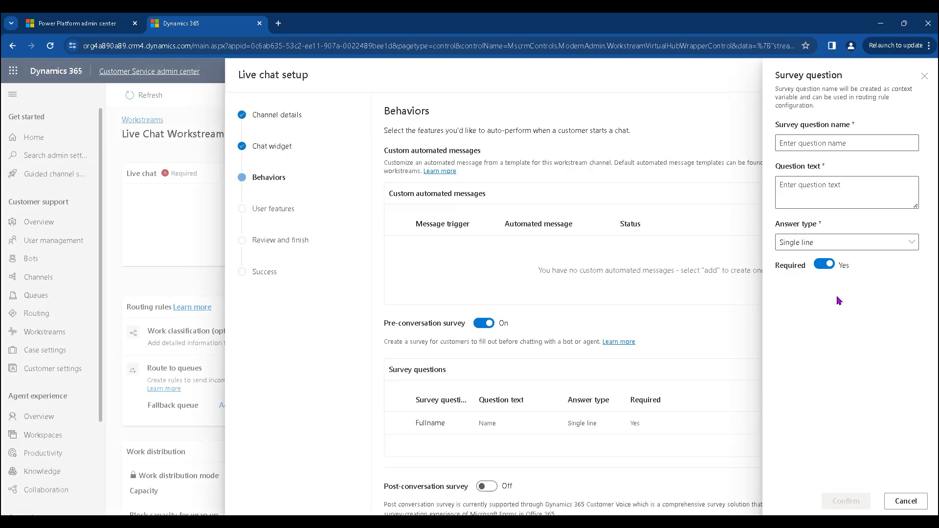
# - Add a third question named Customerask asking 'Are you a new customer?'
pyautogui.click(892, 369)
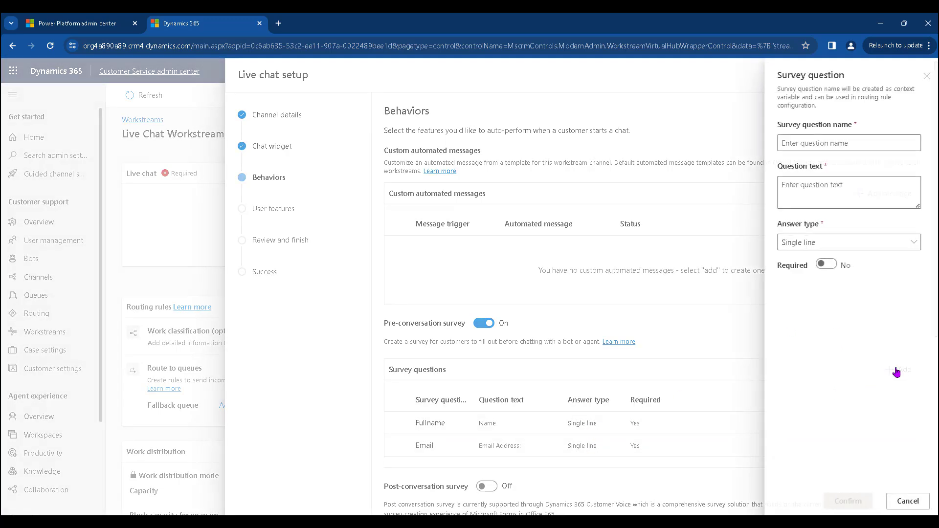
pyautogui.click(817, 144)
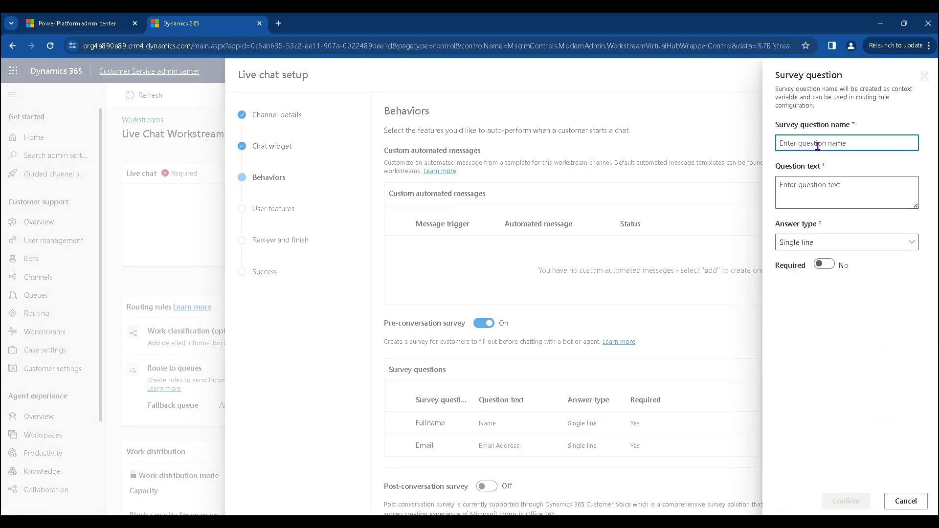
pyautogui.write('Are')
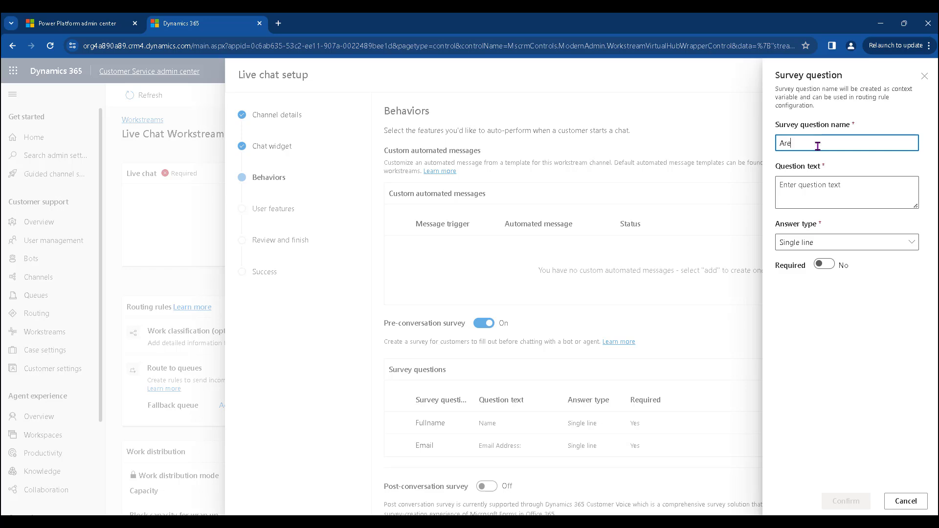
pyautogui.press('BackSpace')
pyautogui.press('BackSpace')
pyautogui.press('BackSpace')
pyautogui.press('BackSpace')
pyautogui.write('Customerask')
pyautogui.click(813, 194)
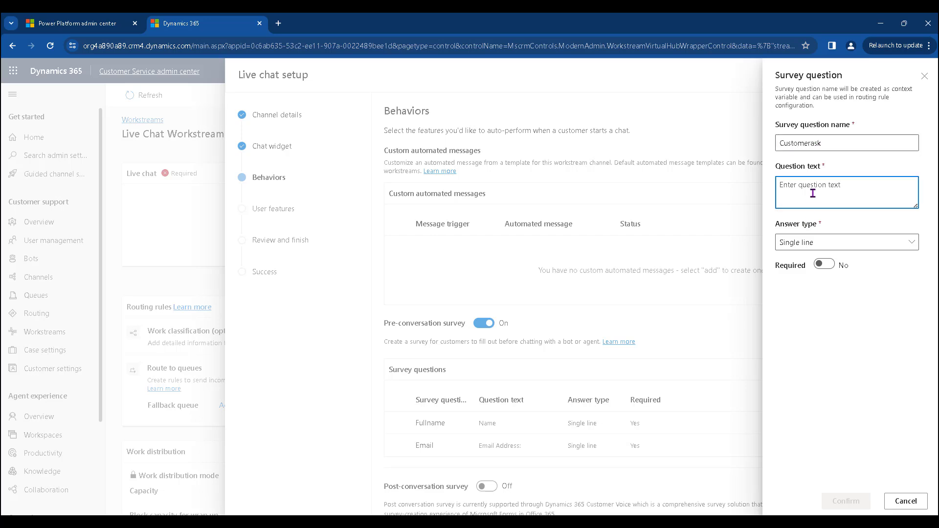
pyautogui.write('Are')
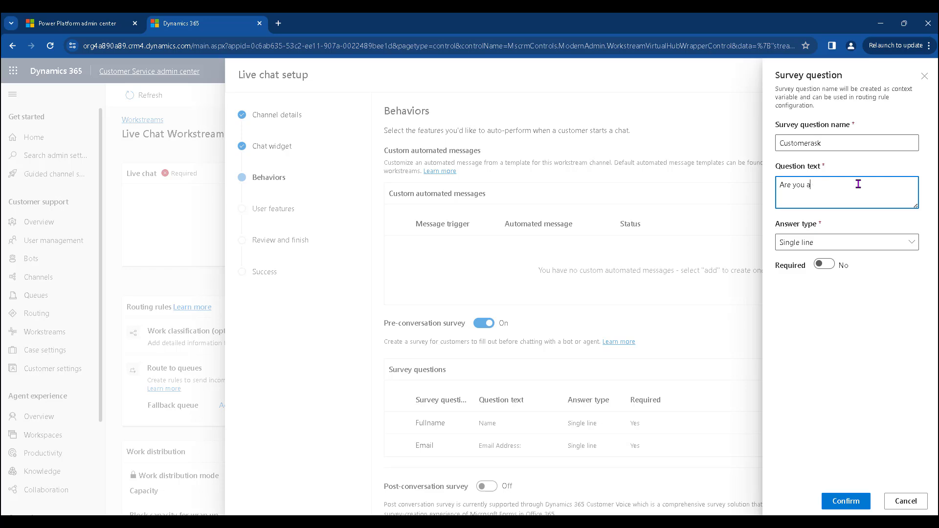
pyautogui.write('you a new customer?')
# - Give Customerask an option-set answer with values 'Yes; No' and mark it required
pyautogui.click(826, 237)
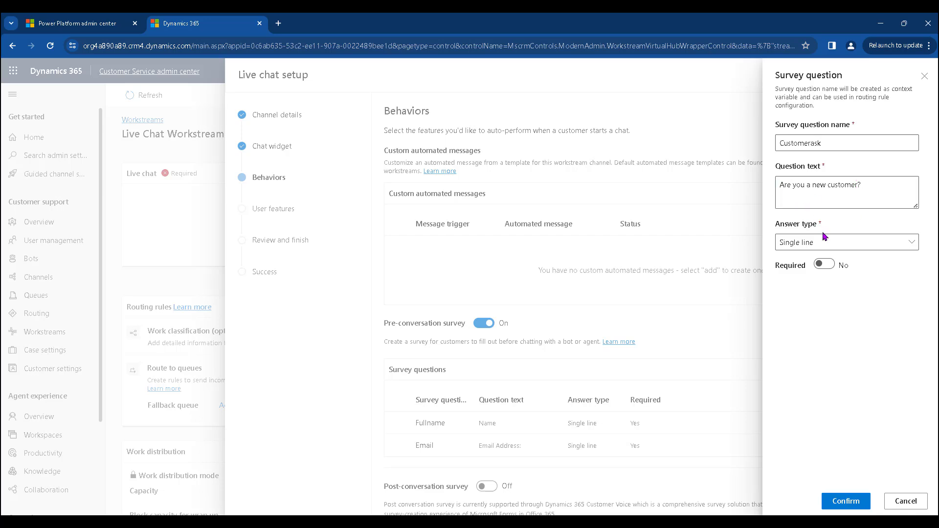
pyautogui.click(828, 248)
pyautogui.click(805, 297)
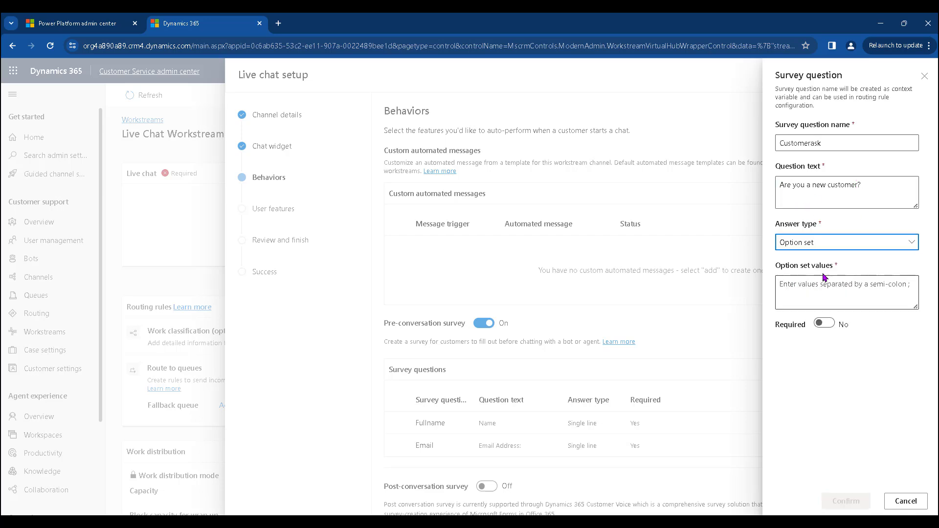
pyautogui.click(846, 295)
pyautogui.write('Ye')
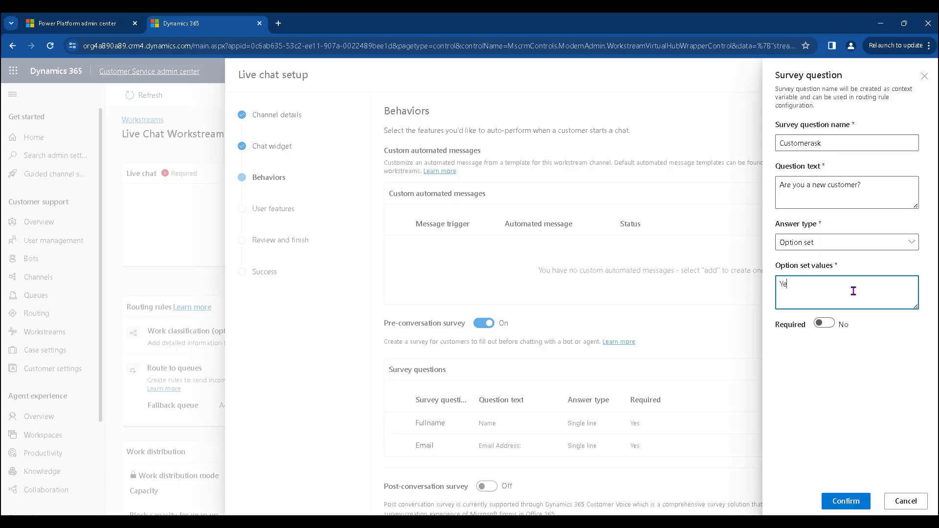
pyautogui.write('s;')
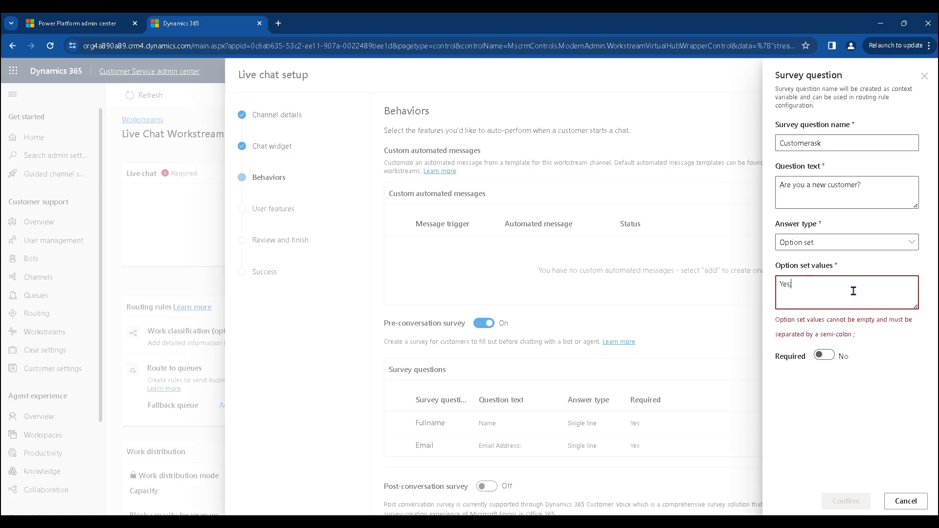
pyautogui.write(' No')
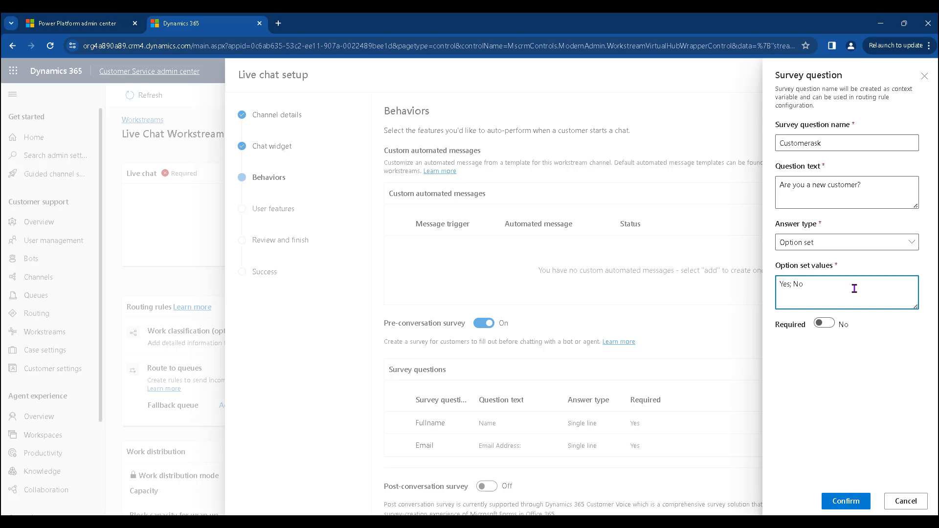
pyautogui.click(824, 323)
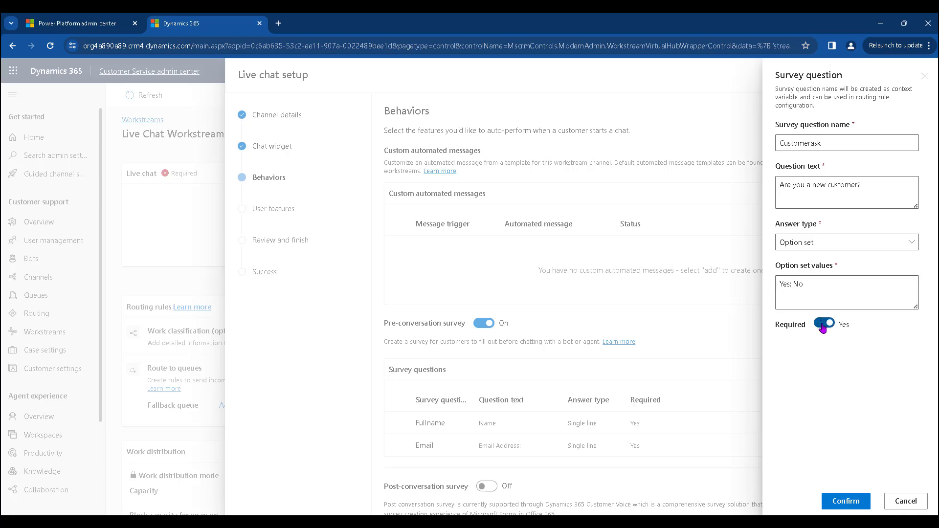
# - Make Customerask optional, save it to the survey, and scroll to the bottom of Behaviors
pyautogui.click(824, 323)
pyautogui.click(848, 500)
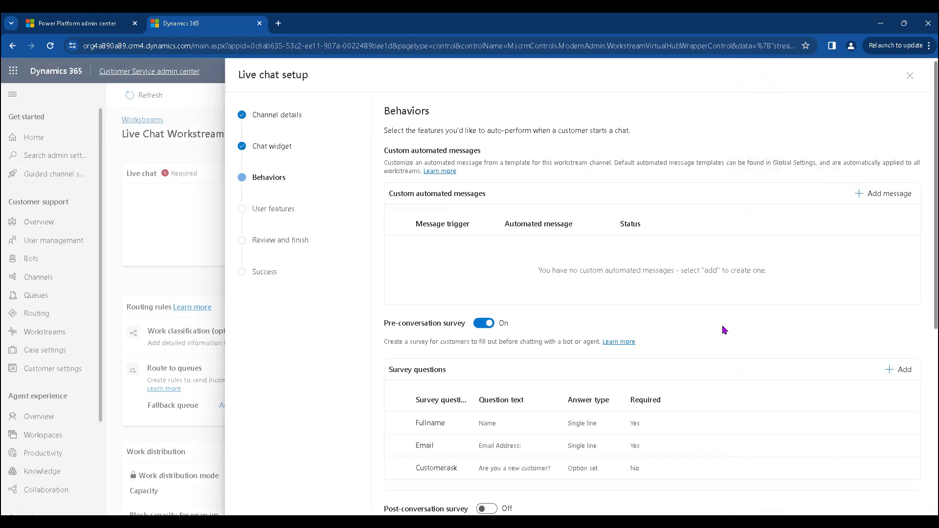
pyautogui.scroll(-1, 724, 330)
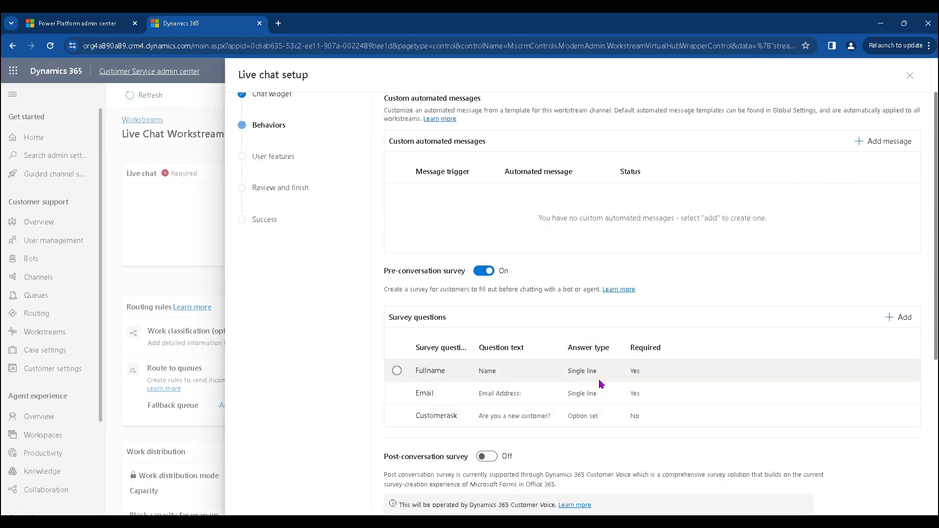
pyautogui.scroll(-4, 602, 380)
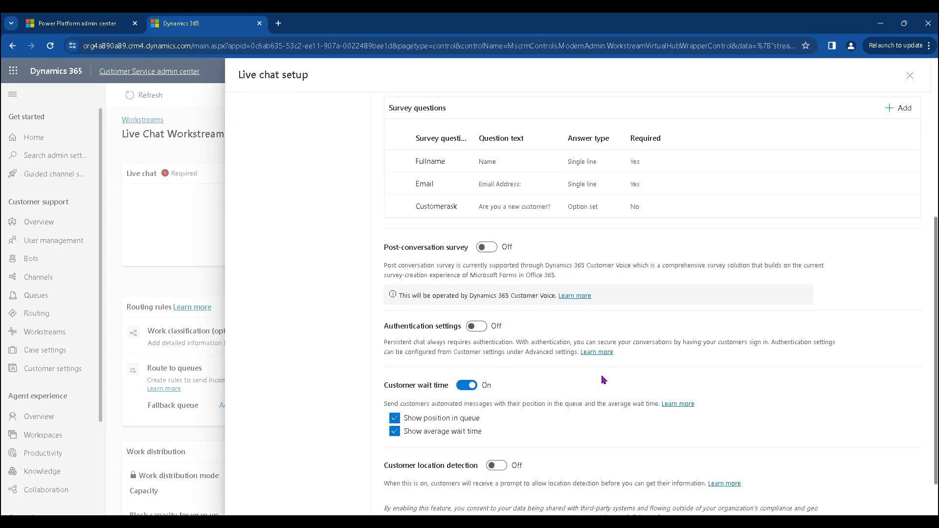
pyautogui.scroll(-1, 605, 380)
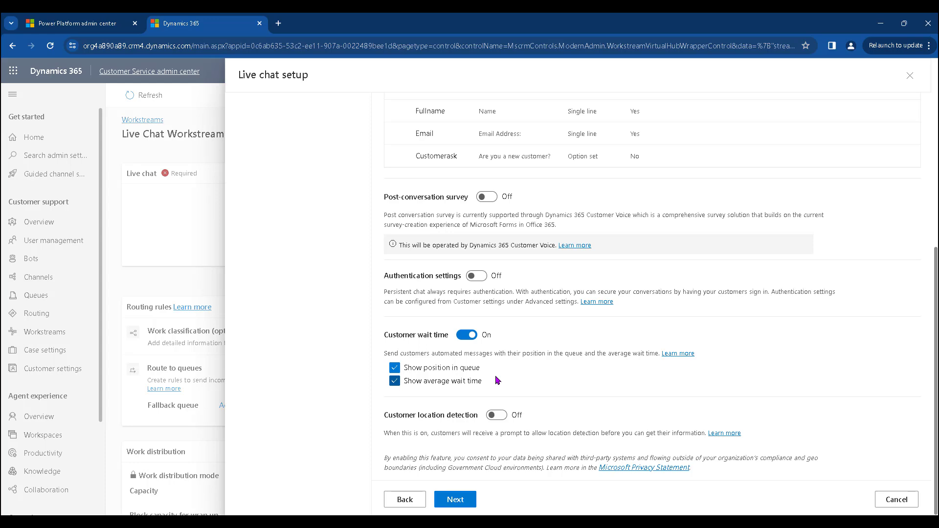
# - Continue to the User features step and scroll through its settings
pyautogui.click(463, 496)
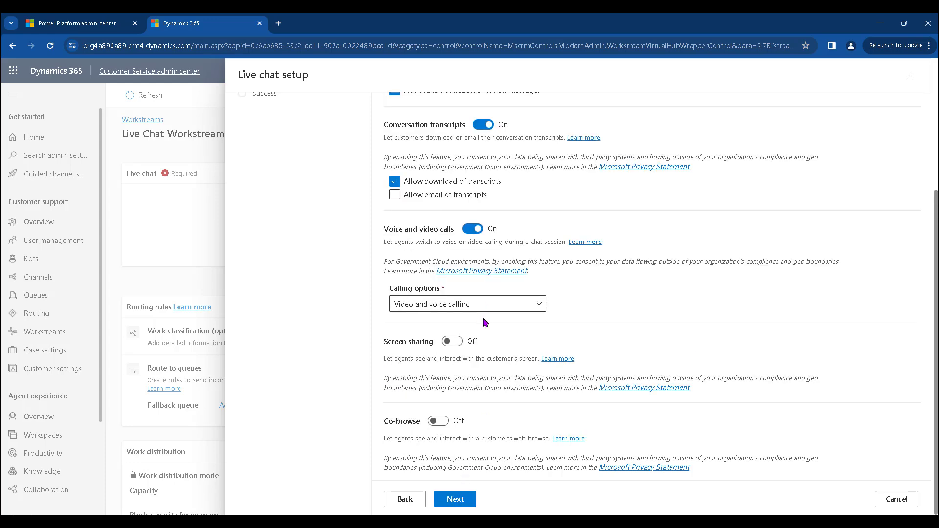
pyautogui.scroll(4, 524, 392)
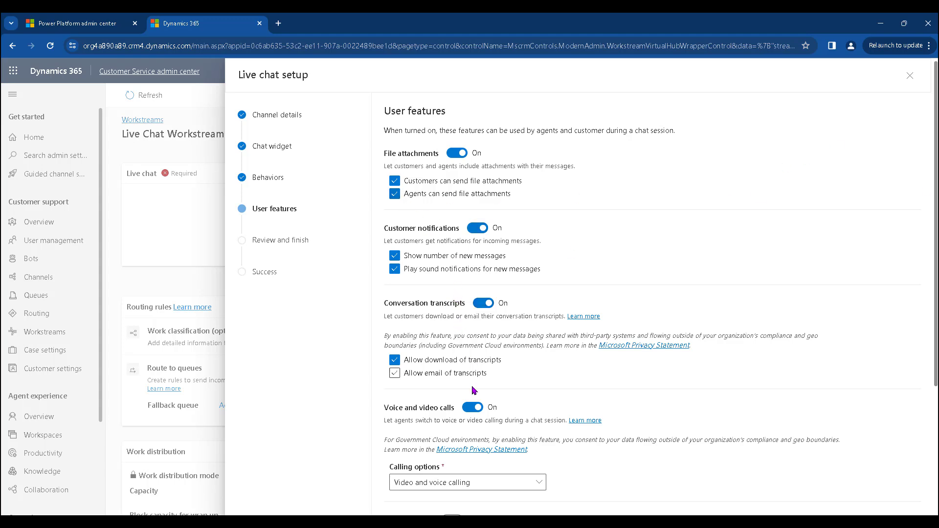
pyautogui.scroll(-2, 479, 393)
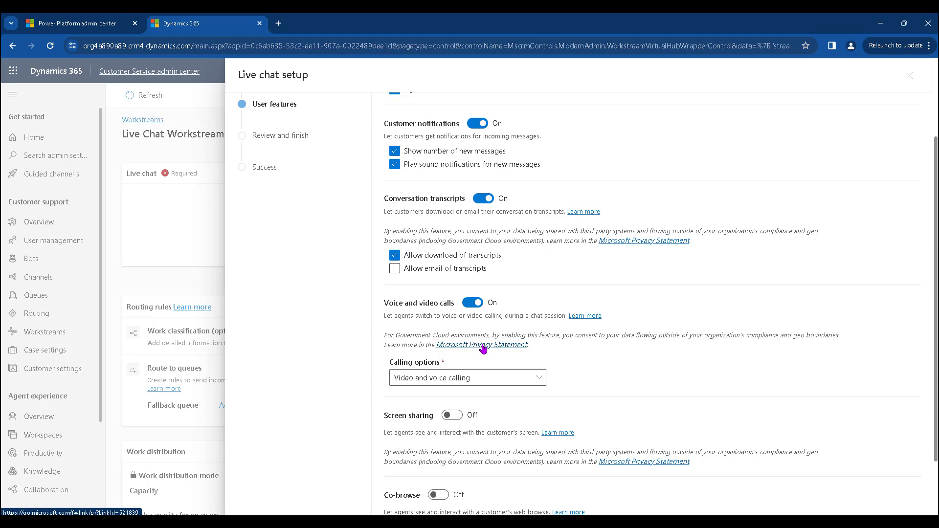
pyautogui.scroll(-1, 483, 350)
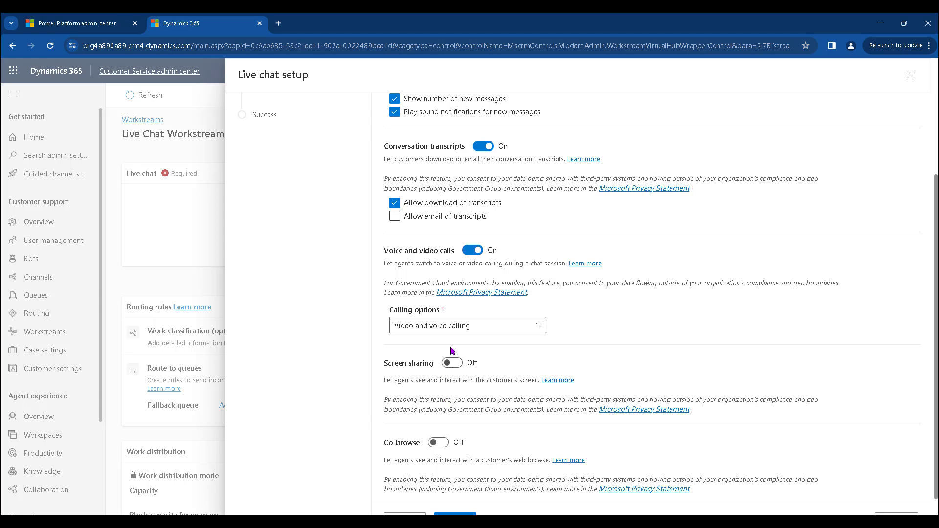
pyautogui.scroll(-1, 460, 408)
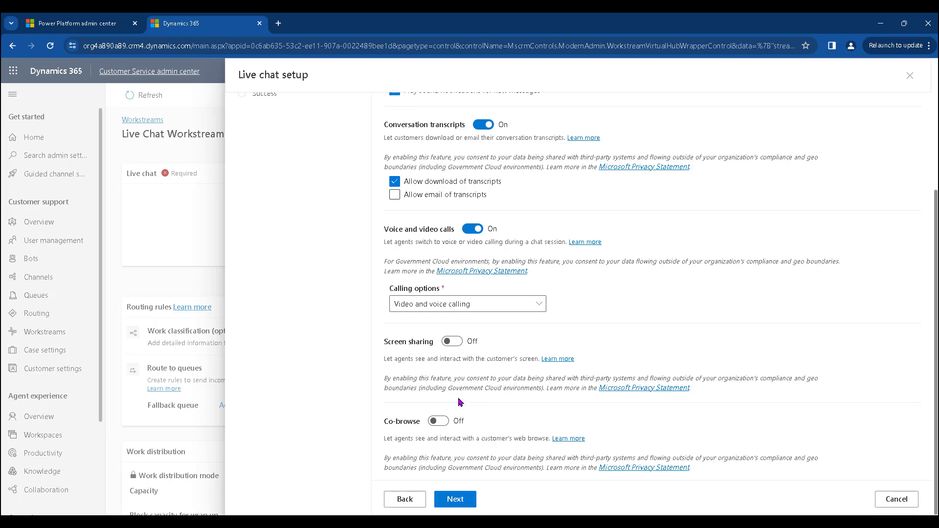
pyautogui.scroll(4, 460, 402)
pyautogui.scroll(-4, 460, 402)
# - Go to Review and finish and create the Royal Tech Live support channel
pyautogui.click(459, 500)
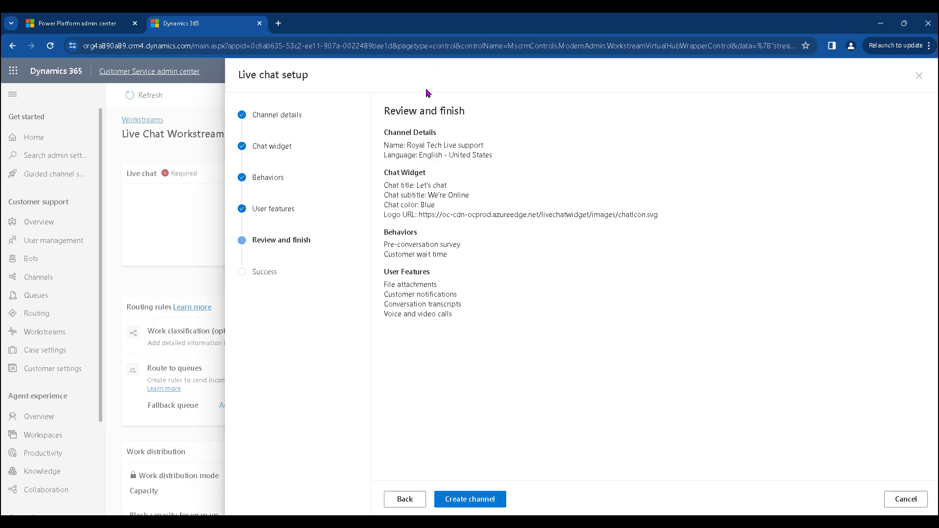
pyautogui.click(474, 499)
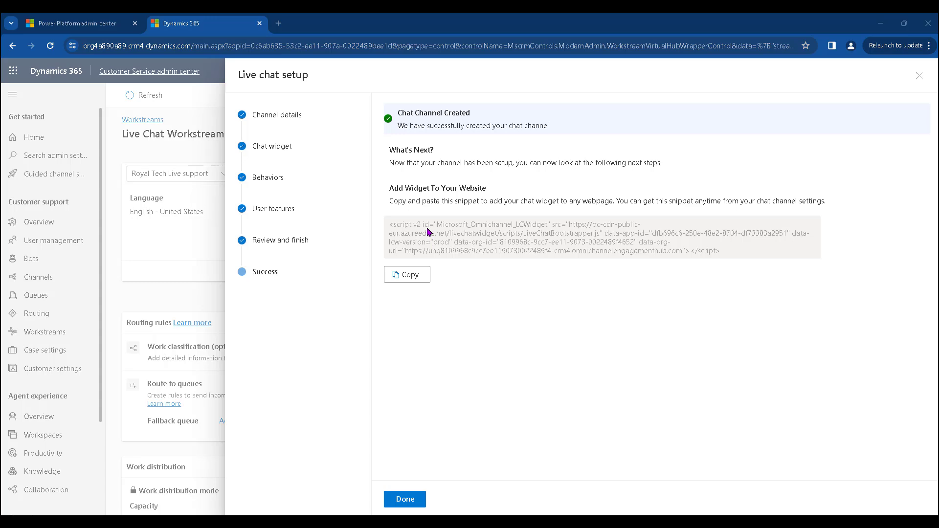
# - Finish the chat channel setup and check which account the Dynamics 365 apps window uses
pyautogui.click(407, 498)
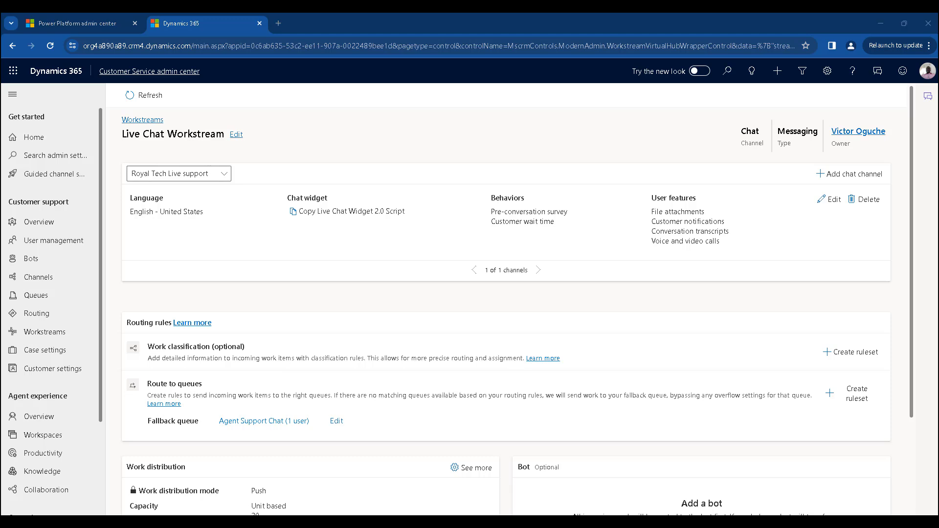
pyautogui.moveTo(938, 176); pyautogui.dragTo(578, 95)
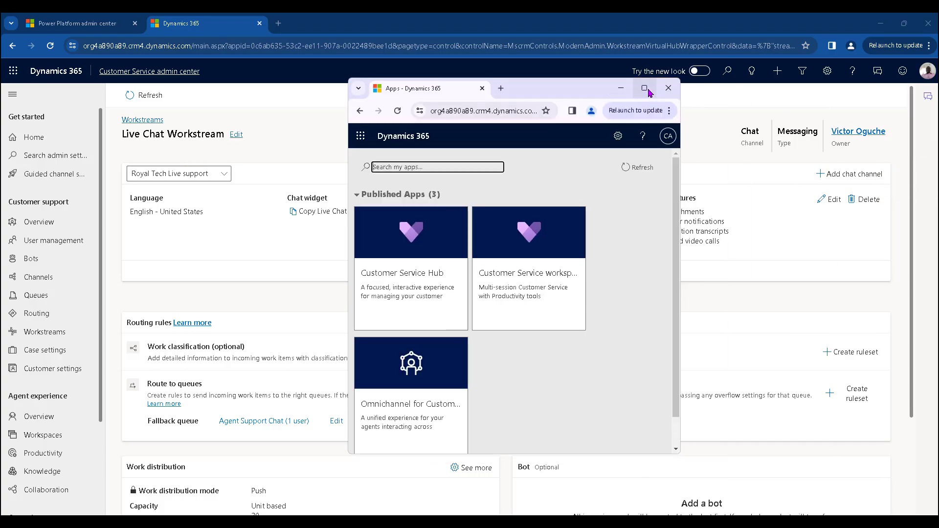
pyautogui.click(647, 90)
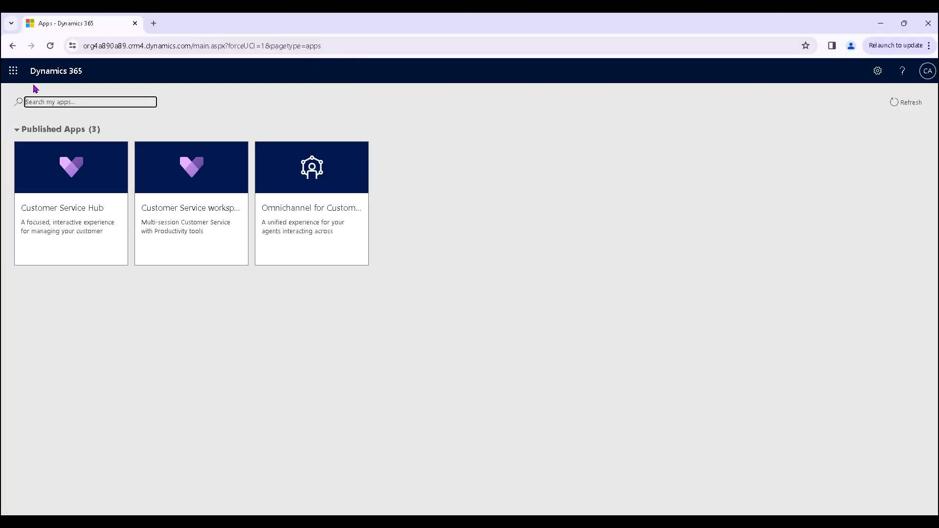
pyautogui.click(929, 71)
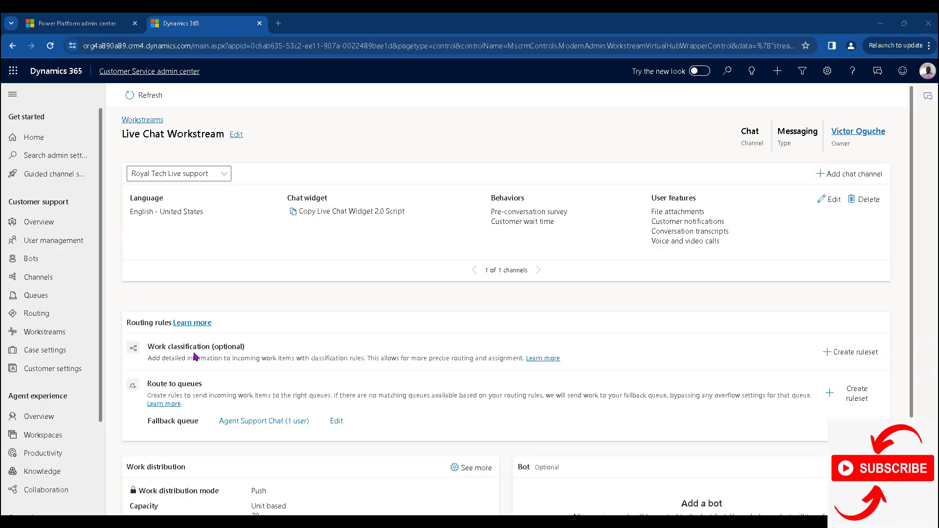
pyautogui.scroll(-1, 171, 342)
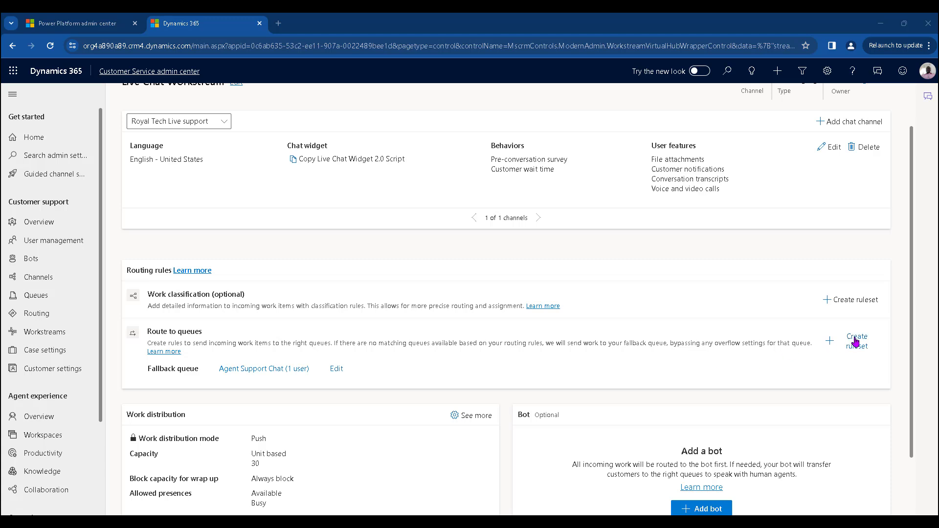
# - Create the 'Route chat to Agent' route-to-queues ruleset and start a new rule in it
pyautogui.click(857, 342)
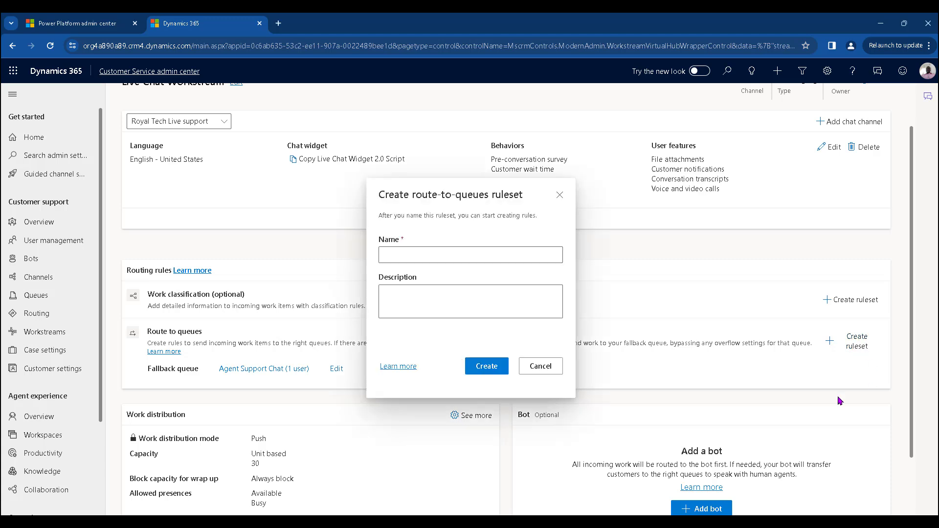
pyautogui.click(454, 253)
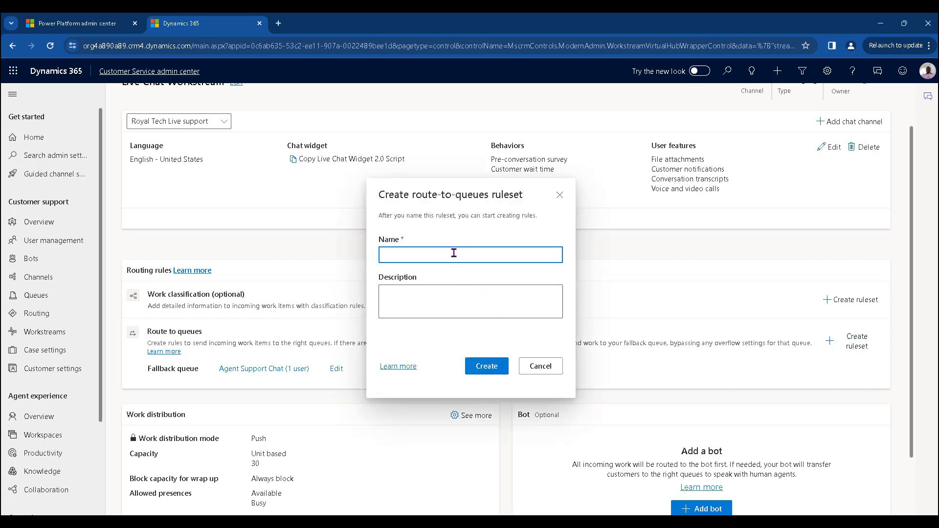
pyautogui.write('Route Chat to Agent')
pyautogui.click(491, 373)
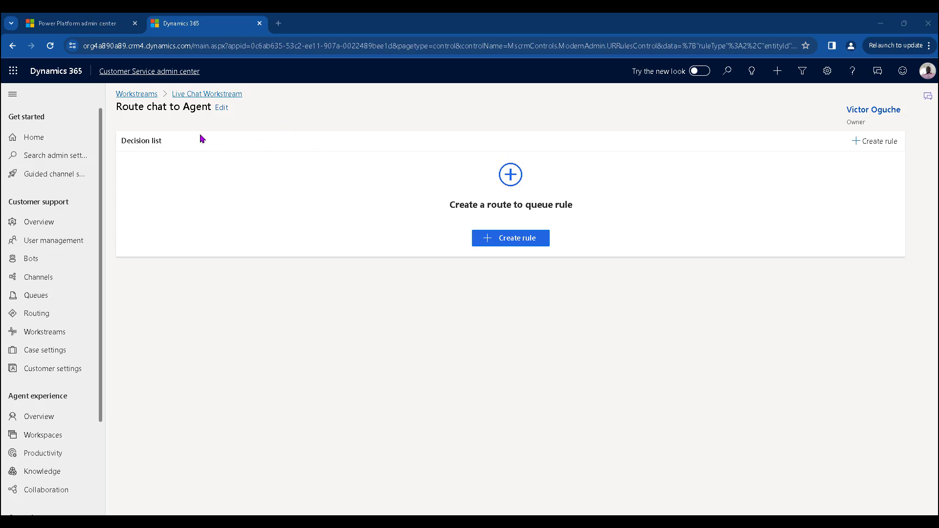
pyautogui.click(525, 244)
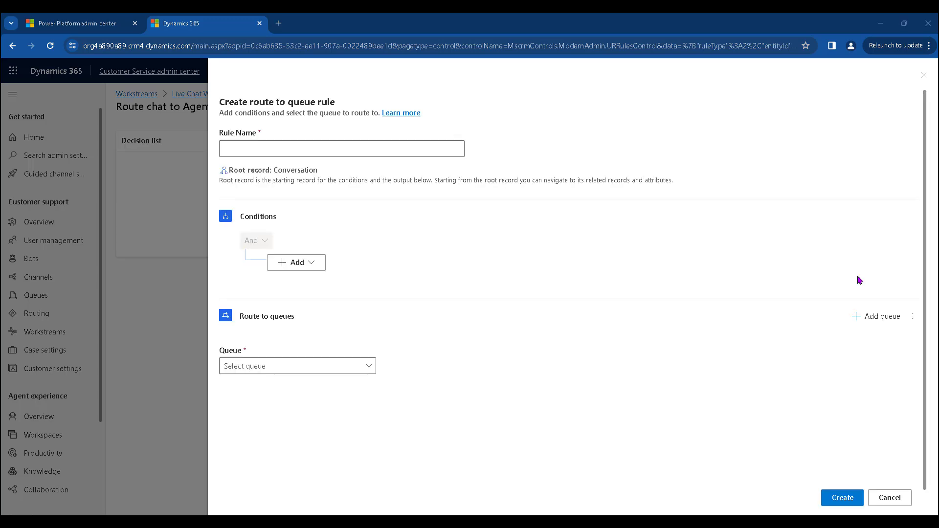
# - Name the rule 'Route to Agent rule' and add a condition row on the Created On field
pyautogui.click(332, 144)
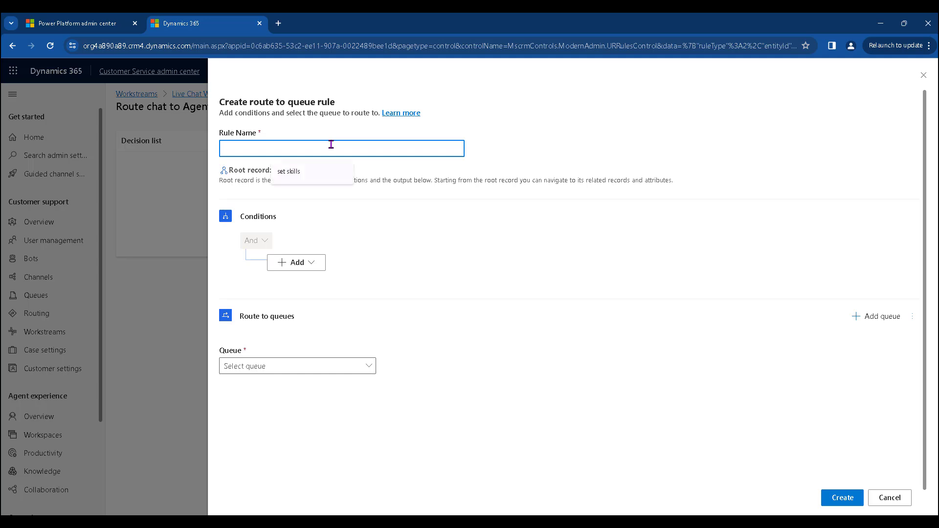
pyautogui.write('Ro')
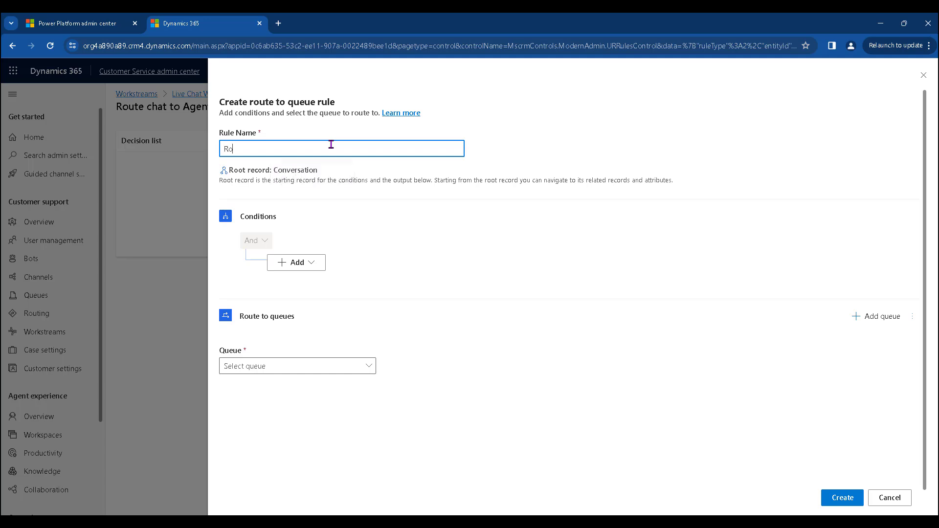
pyautogui.write('ute to Agent rule')
pyautogui.click(309, 262)
pyautogui.click(311, 279)
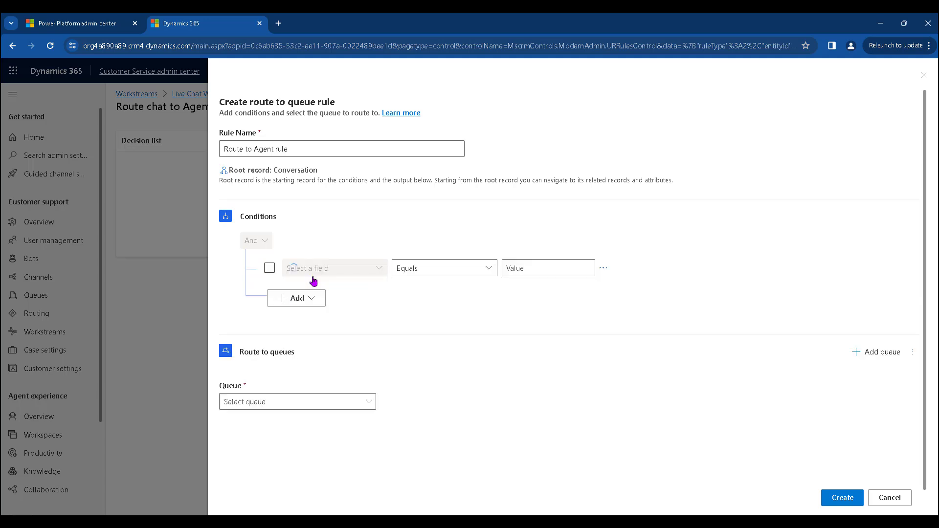
pyautogui.click(352, 266)
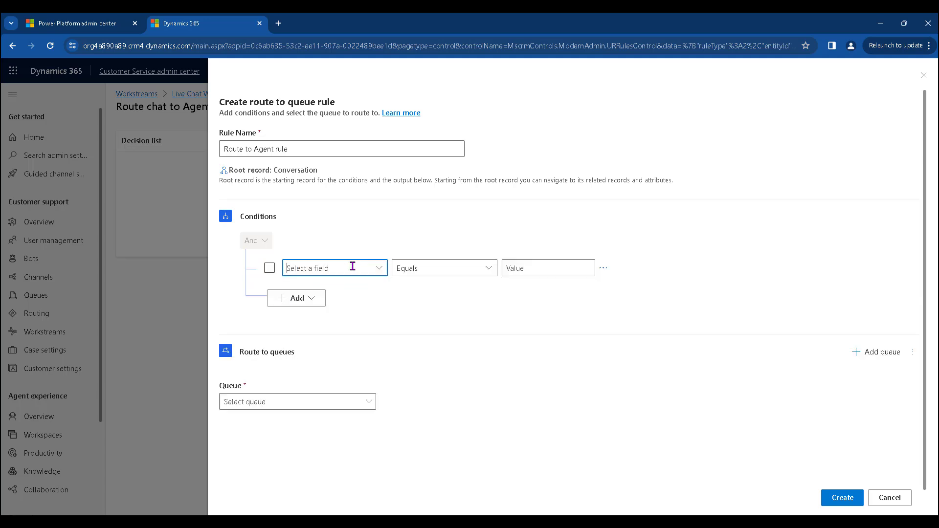
pyautogui.write('Create')
pyautogui.press('Return')
# - Make the condition 'Contains data', route matches to the Agent Support Chat queue, and create the rule
pyautogui.click(457, 267)
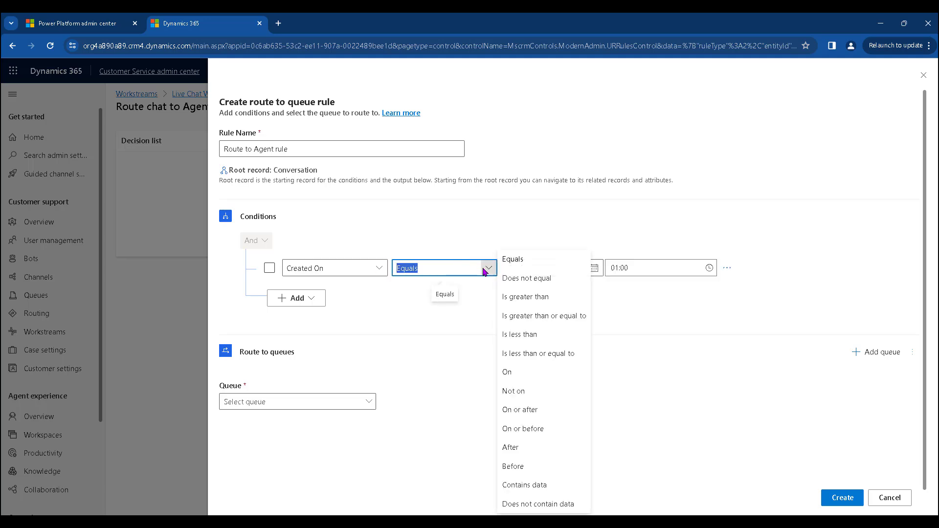
pyautogui.click(538, 486)
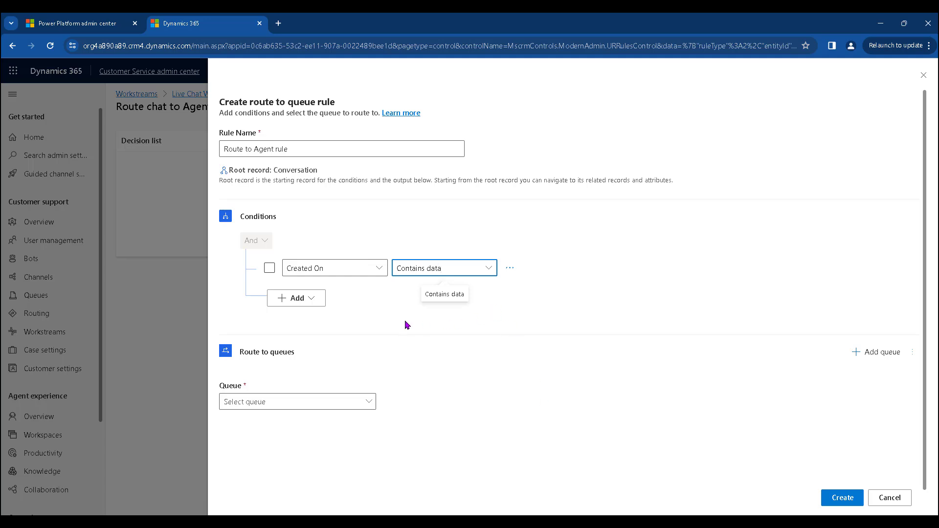
pyautogui.click(364, 402)
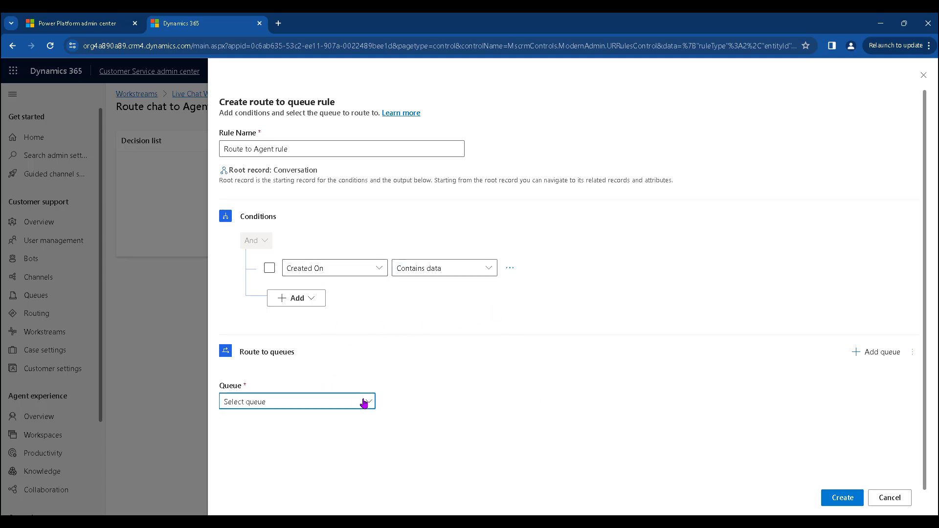
pyautogui.click(303, 290)
pyautogui.click(840, 498)
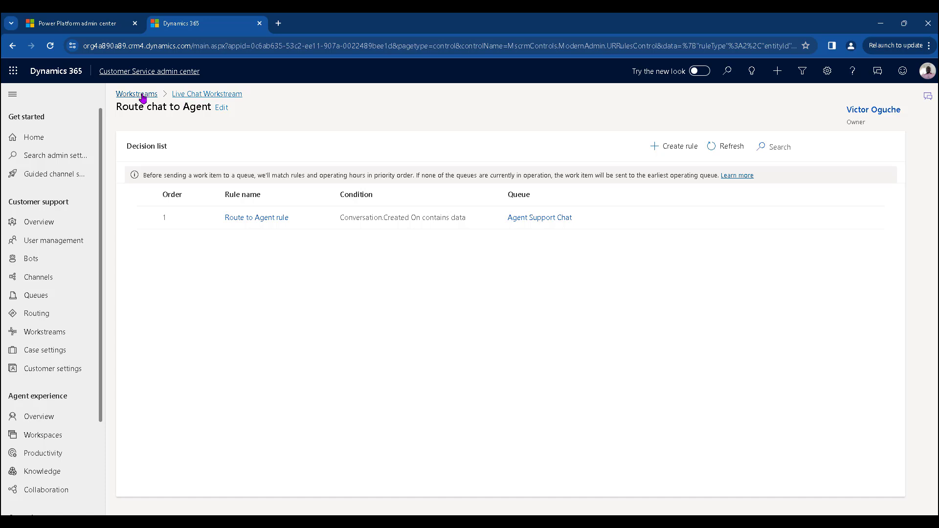
# - Open the Agent Support Chat queue from the Live Chat Workstream
pyautogui.click(143, 96)
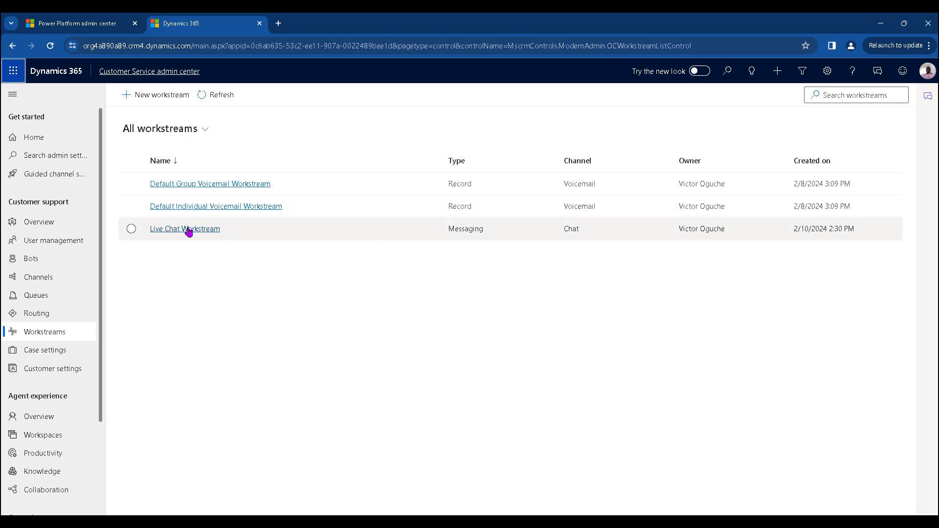
pyautogui.click(190, 227)
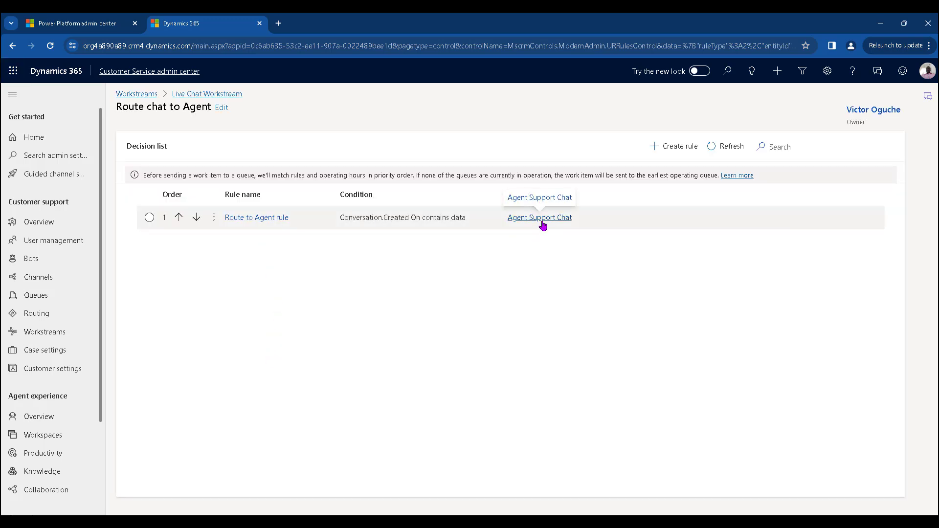
pyautogui.click(538, 219)
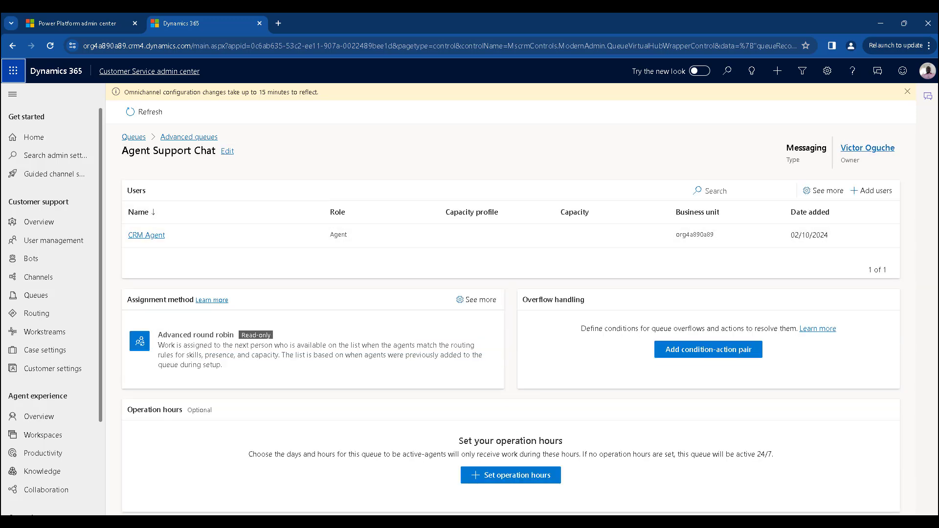
# - Launch the Omnichannel agent app, then return to the Live Chat Workstream in the admin center
pyautogui.moveTo(938, 115); pyautogui.dragTo(549, 109)
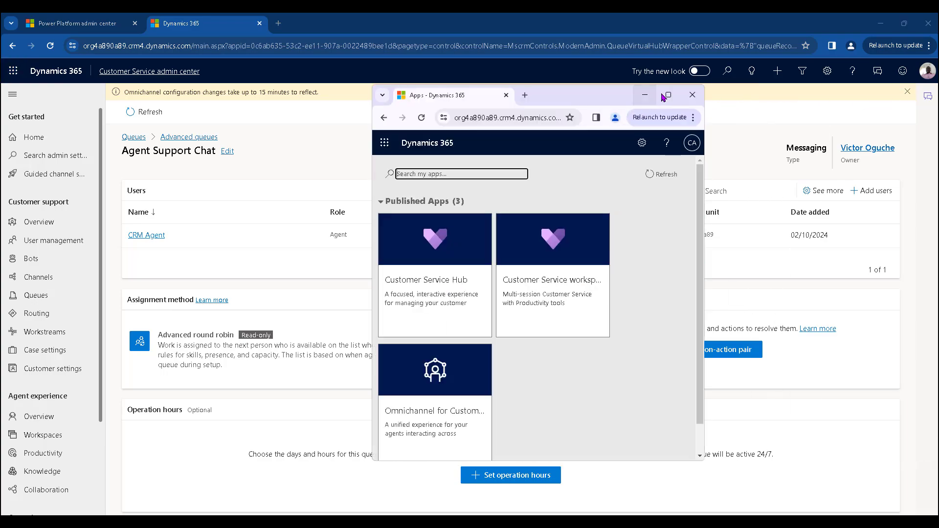
pyautogui.click(667, 95)
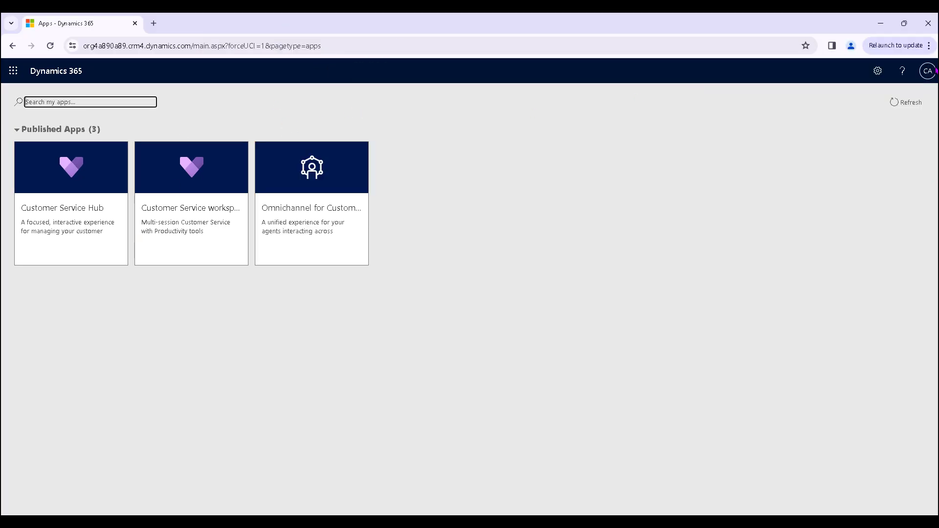
pyautogui.click(316, 226)
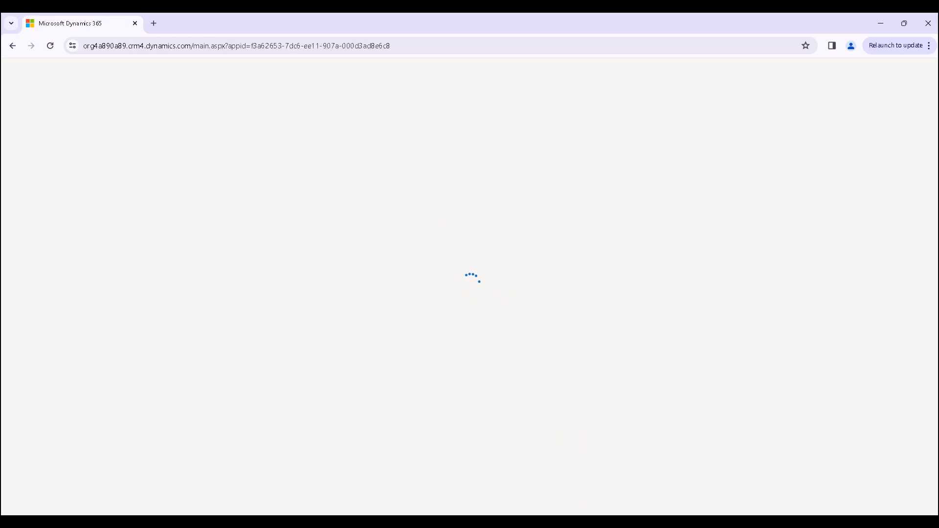
pyautogui.click(582, 487)
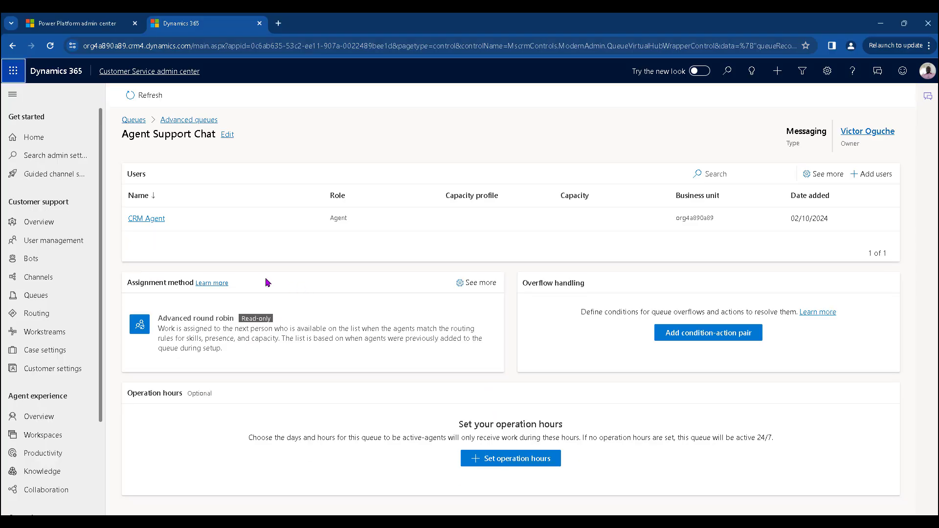
pyautogui.click(54, 335)
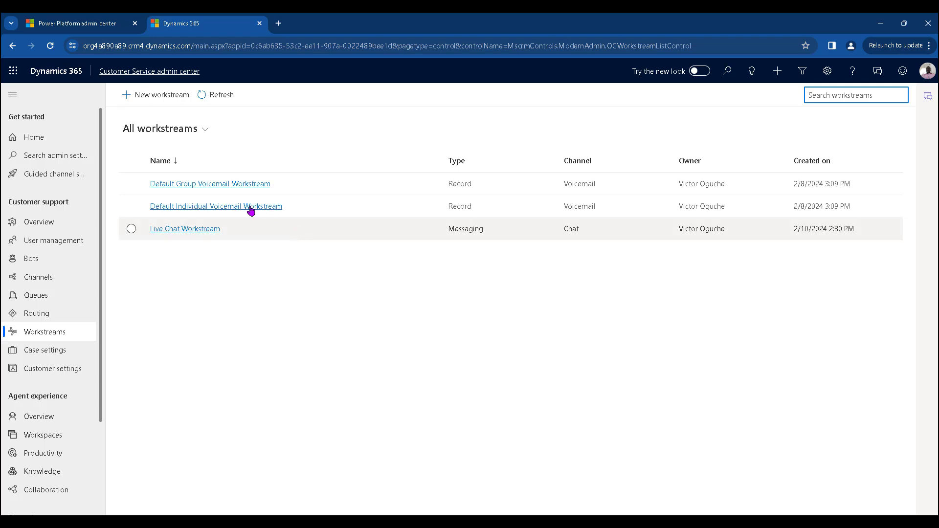
pyautogui.click(200, 231)
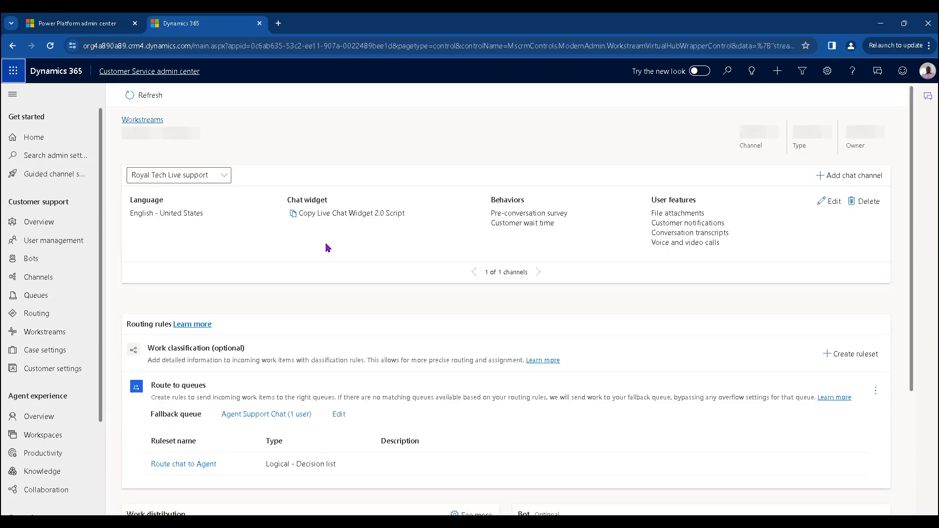
# - Open w3schools.com in a new tab, launch the HTML Try it Yourself example, then return to Dynamics 365
pyautogui.click(278, 24)
pyautogui.click(263, 46)
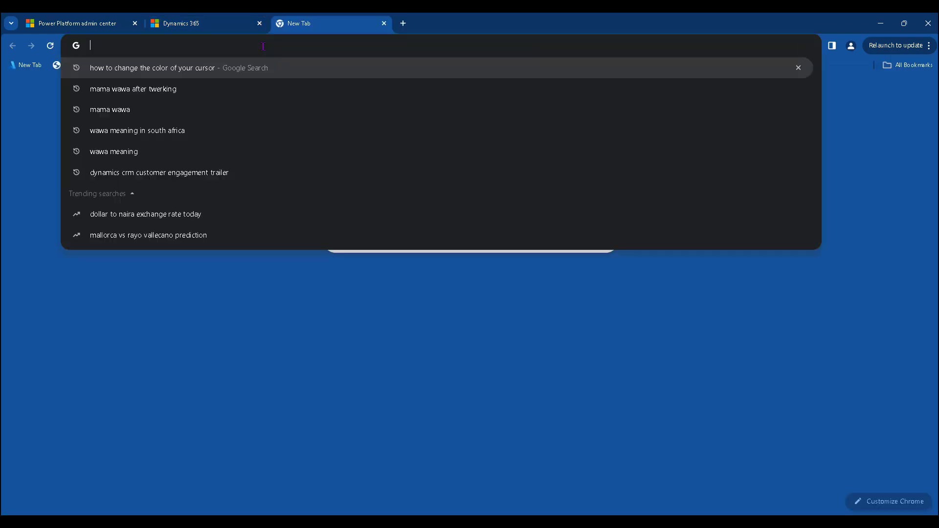
pyautogui.write('w3schools.com')
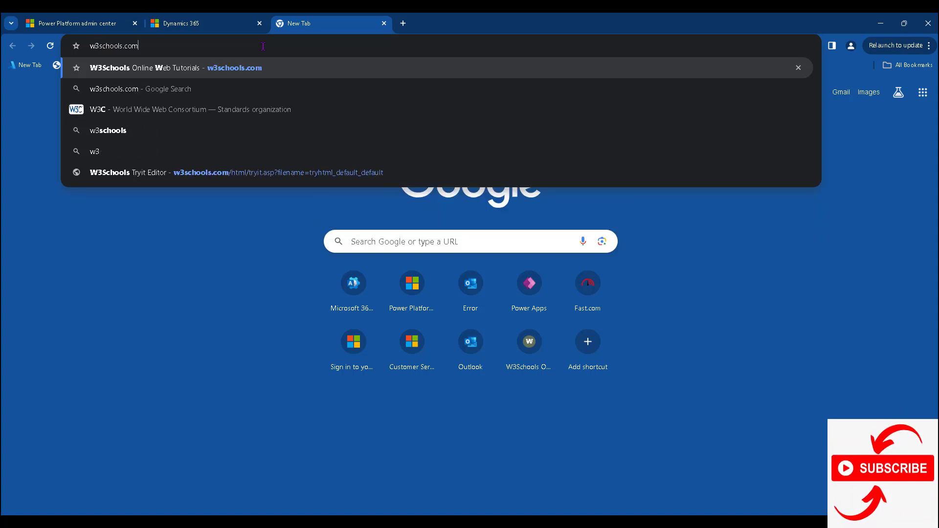
pyautogui.press('Return')
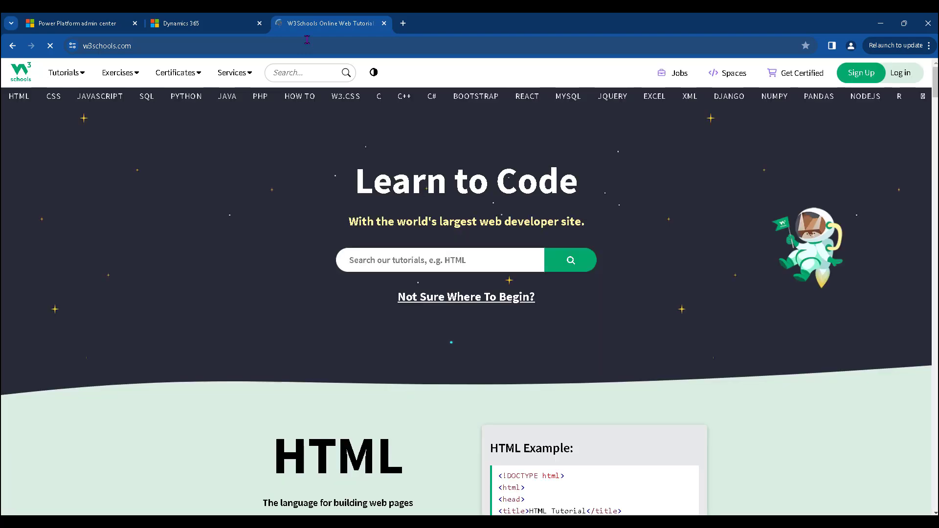
pyautogui.scroll(-5, 463, 259)
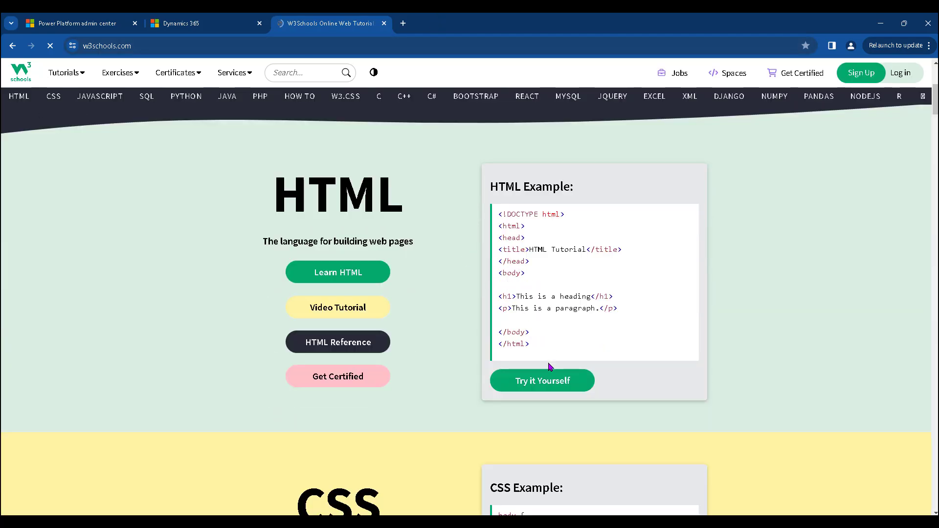
pyautogui.click(544, 383)
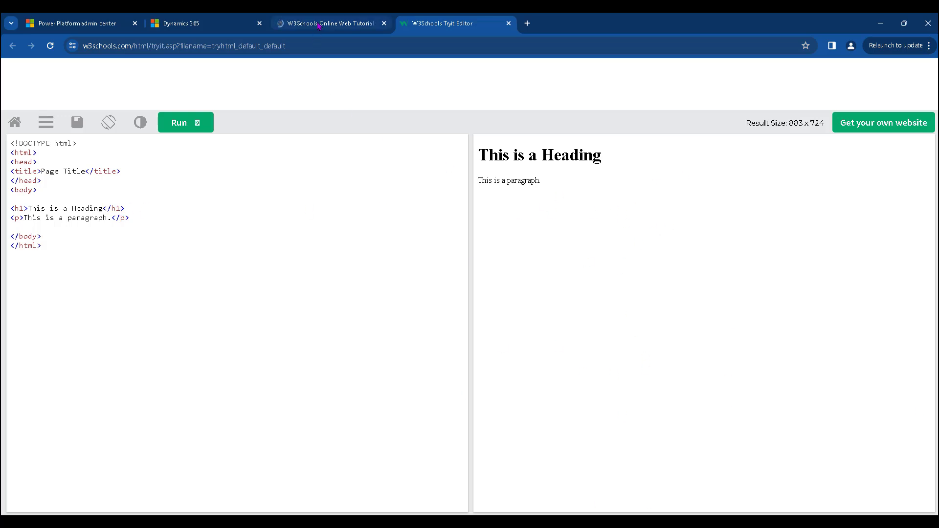
pyautogui.click(205, 23)
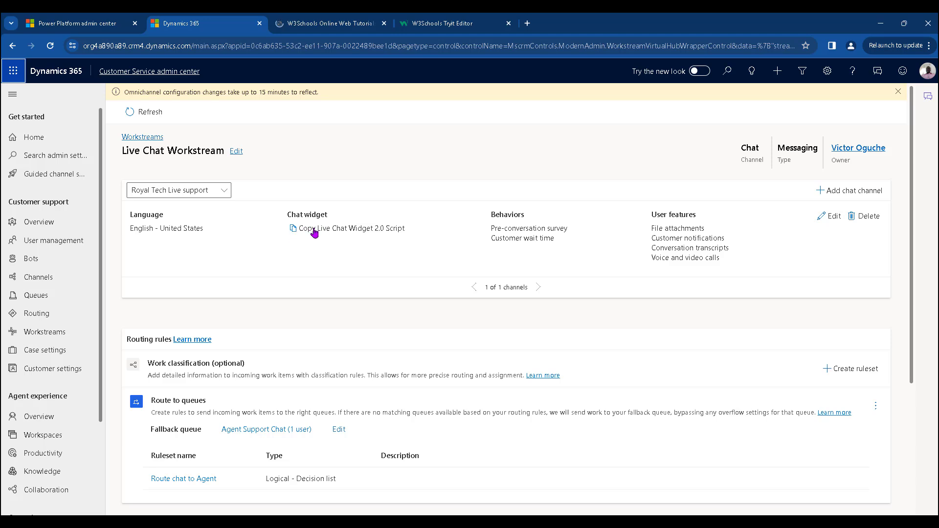
# - Copy the chat channel's Live Chat Widget 2.0 script and go back to the Tryit Editor tab
pyautogui.click(334, 232)
pyautogui.click(294, 229)
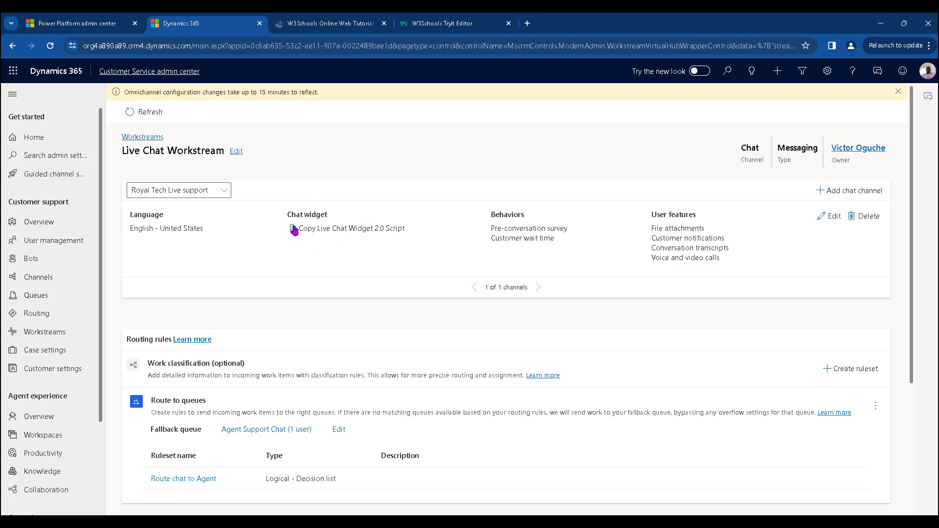
pyautogui.click(294, 230)
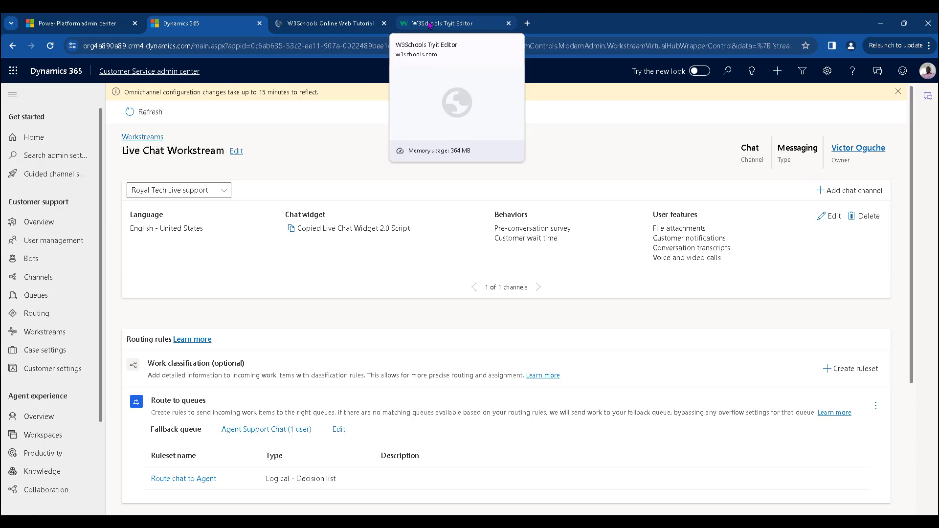
pyautogui.click(429, 25)
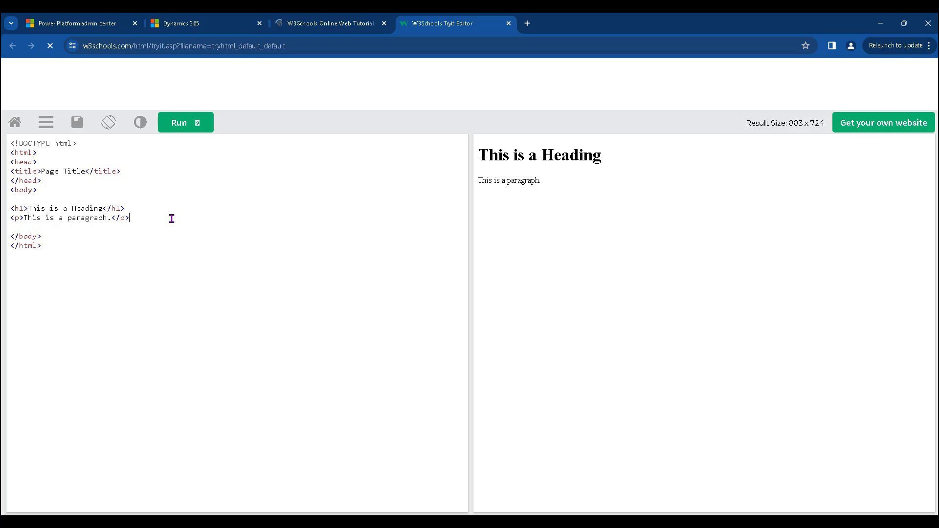
# - Paste the Live Chat Widget script on a new line after the </p> paragraph
pyautogui.press('Return')
pyautogui.press('Return')
pyautogui.press('Return')
pyautogui.hotkey('ctrl', 'v')
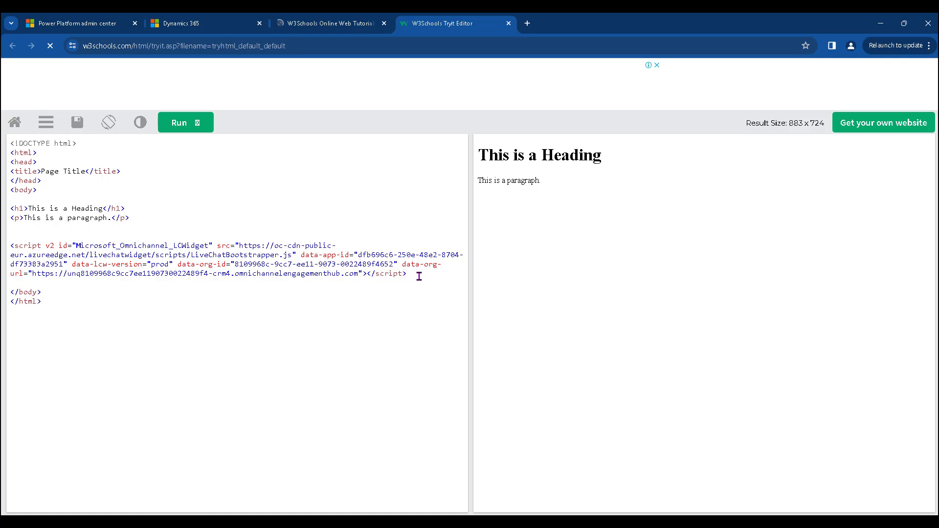
pyautogui.moveTo(420, 276); pyautogui.dragTo(4, 247)
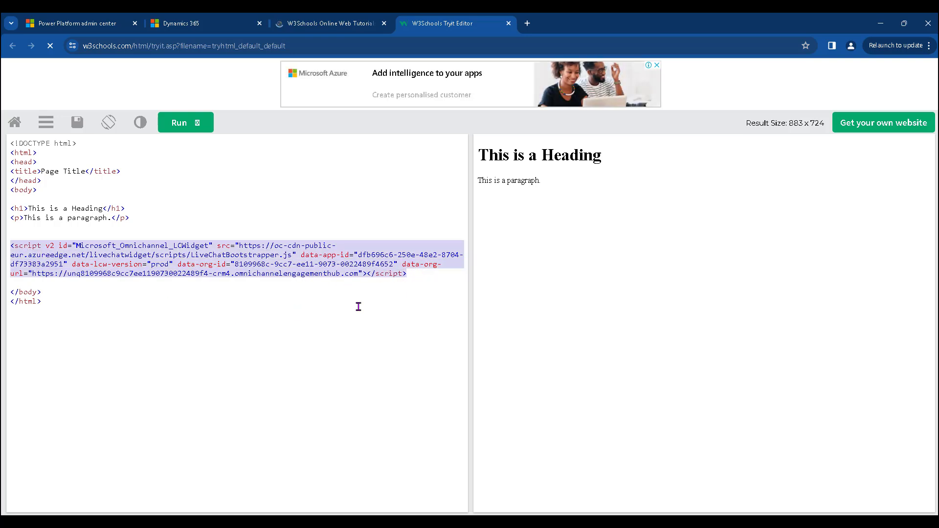
pyautogui.click(417, 279)
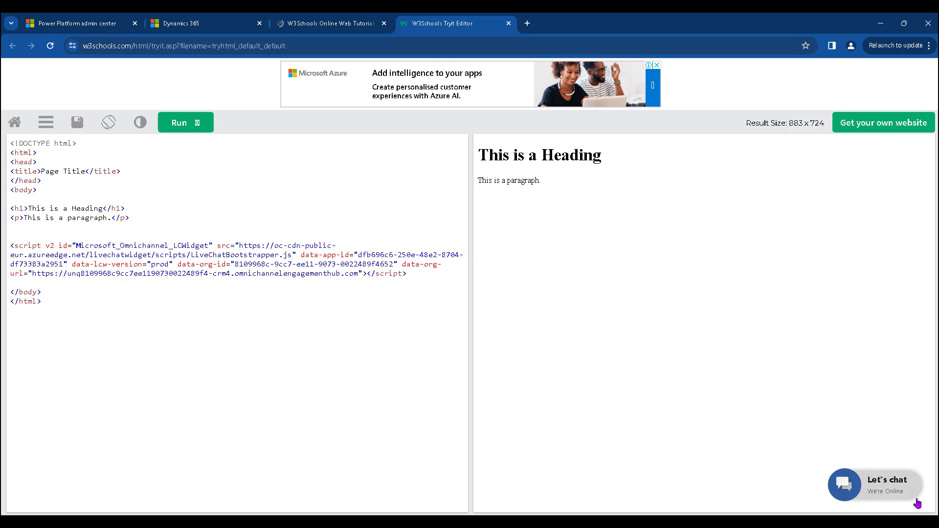
# - Open Let's chat, enter the visitor's name and email, answer Yes to new customer, and submit
pyautogui.click(870, 484)
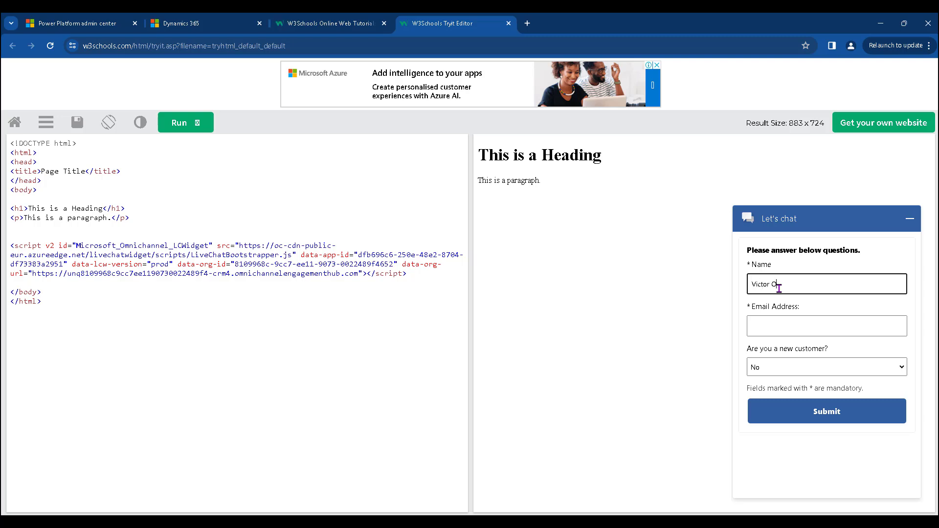
pyautogui.write('duch')
pyautogui.click(783, 326)
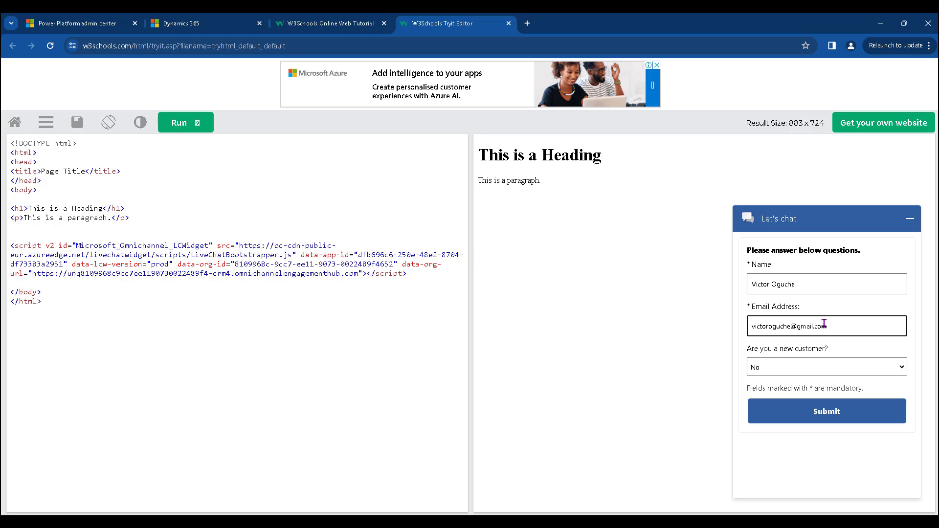
pyautogui.click(778, 367)
pyautogui.click(783, 391)
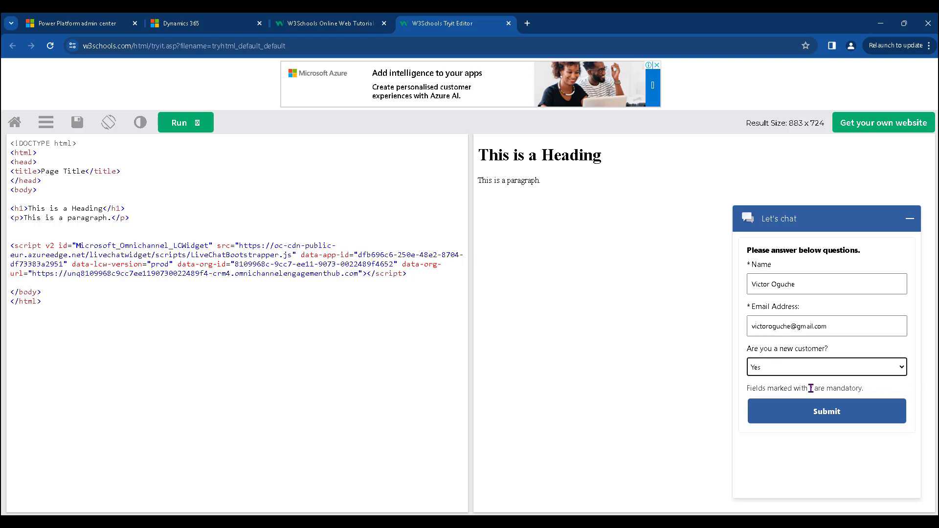
pyautogui.click(812, 412)
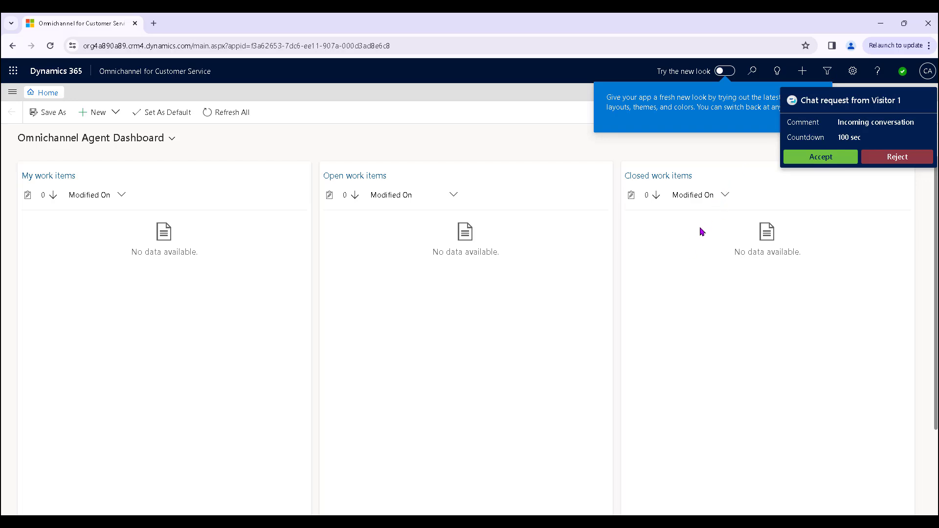
# - Accept the incoming chat request from Visitor 1
pyautogui.click(827, 158)
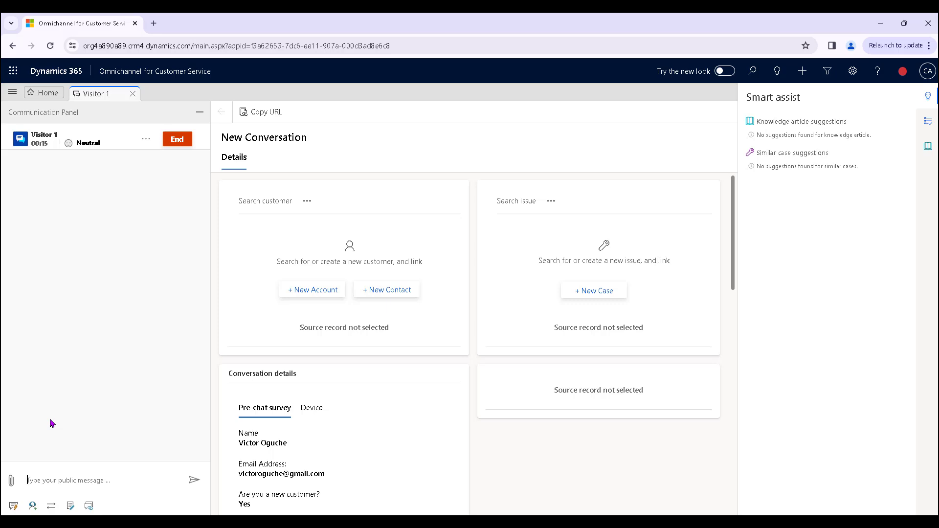
# - Send 'Hi CRM Agent' and 'I need help with the product config file' from the widget, then return to Omnichannel
pyautogui.moveTo(644, 521)
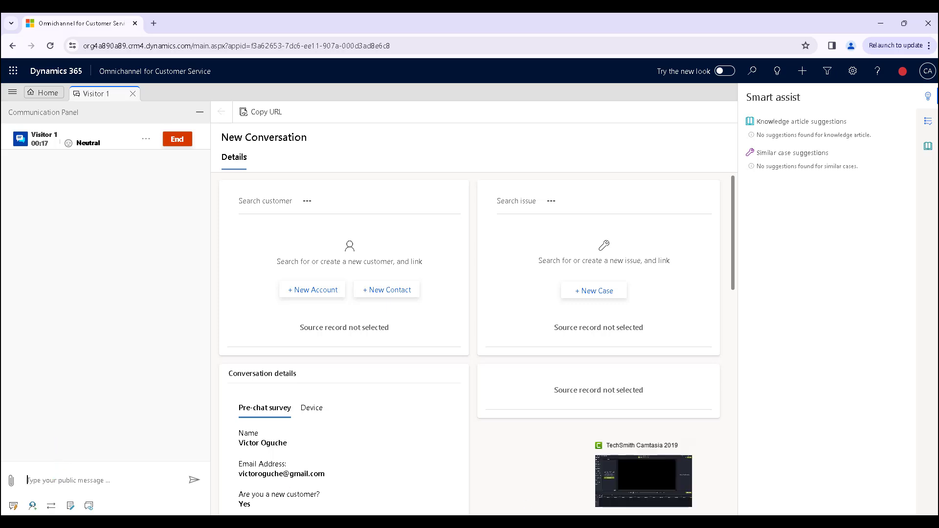
pyautogui.click(584, 510)
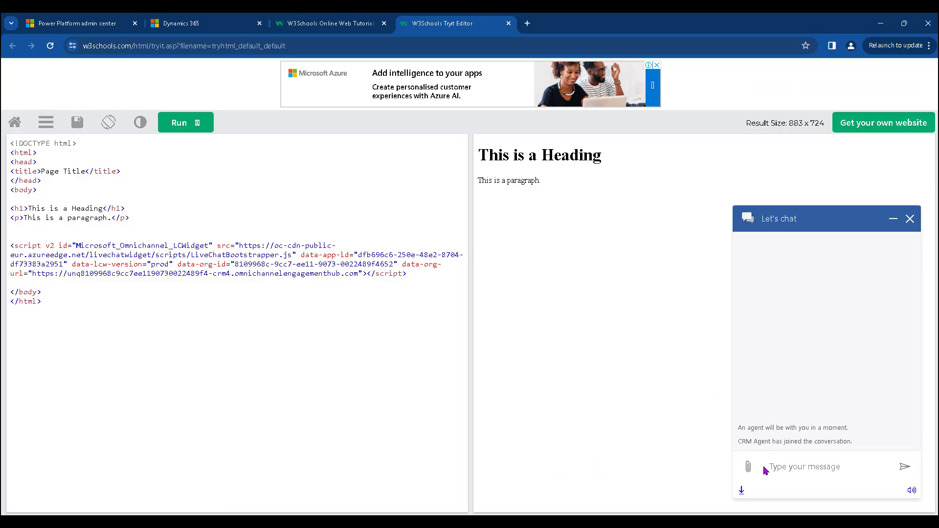
pyautogui.write('H')
pyautogui.write('CRM Agent')
pyautogui.press('Return')
pyautogui.write('I need')
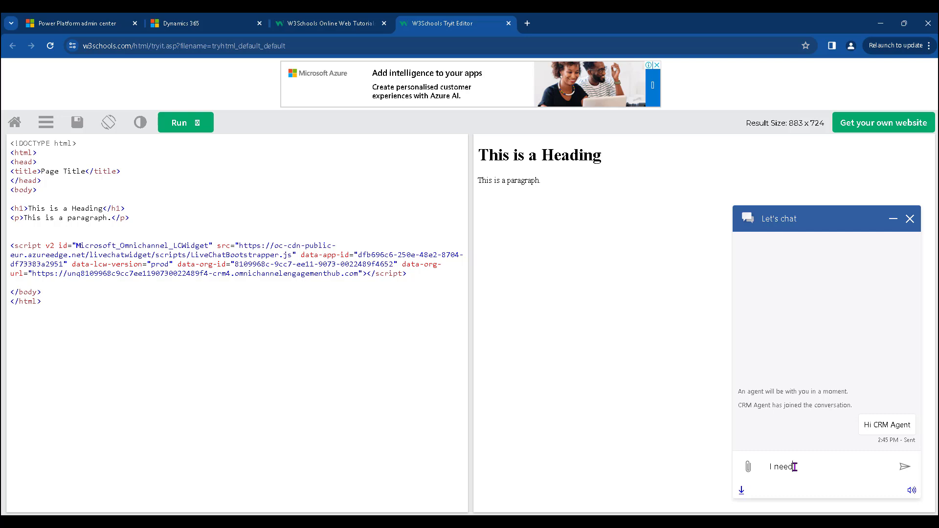
pyautogui.write(' help with the product cong')
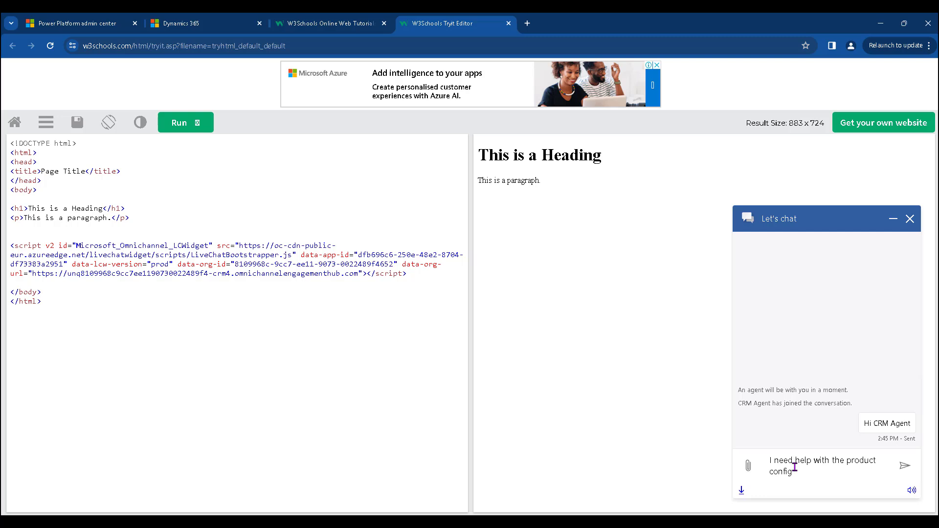
pyautogui.write('ig file')
pyautogui.press('Return')
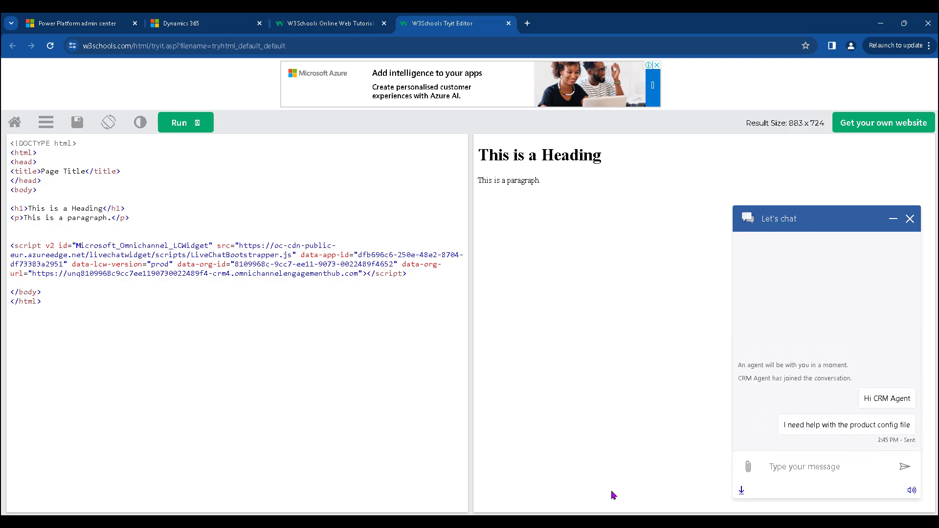
pyautogui.click(558, 522)
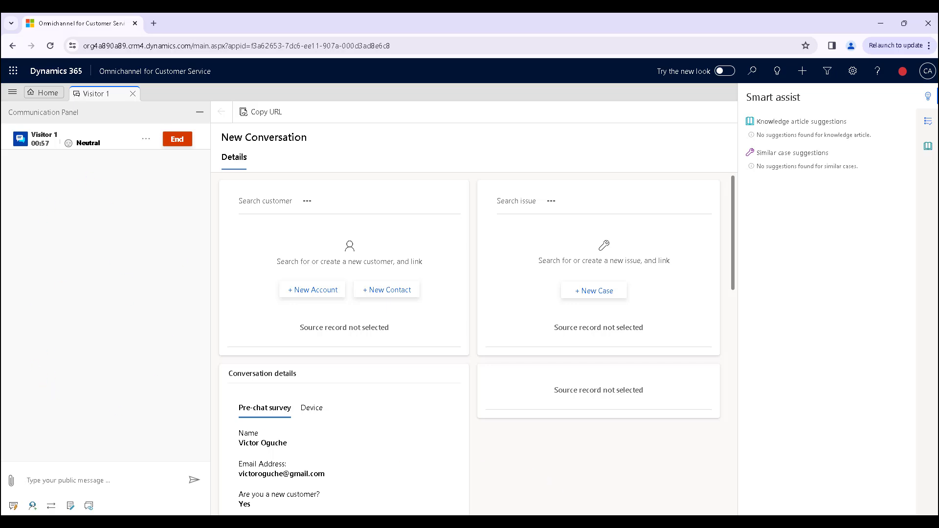
# - Return to the agent's conversation and view the visitor's device information
pyautogui.click(583, 480)
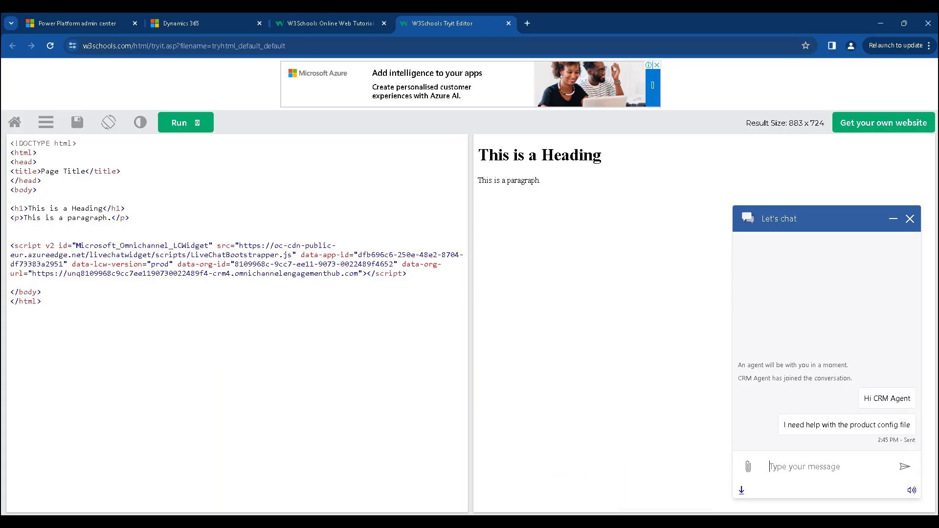
pyautogui.click(582, 522)
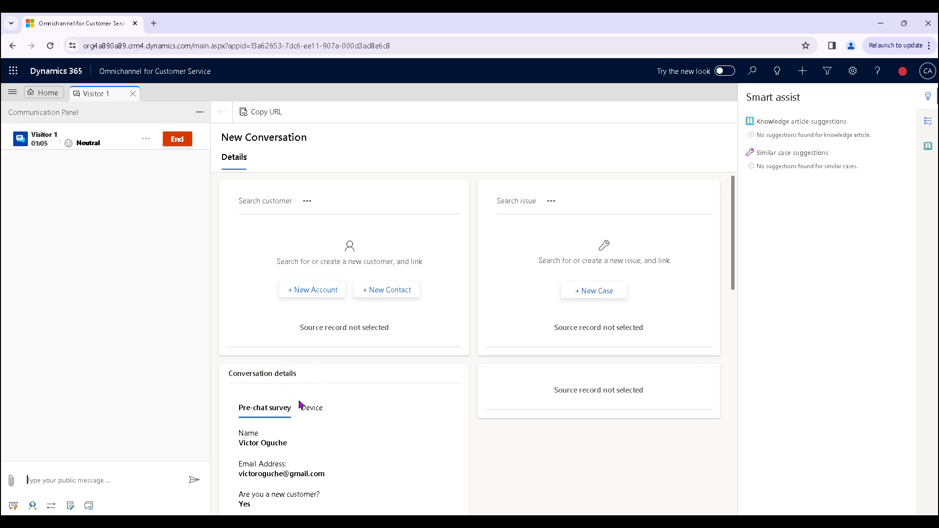
pyautogui.scroll(-2, 301, 405)
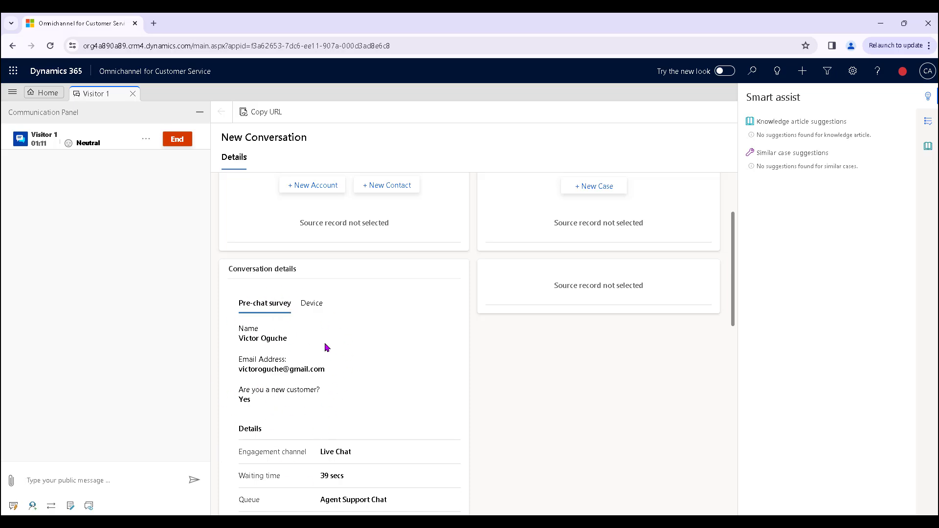
pyautogui.click(315, 304)
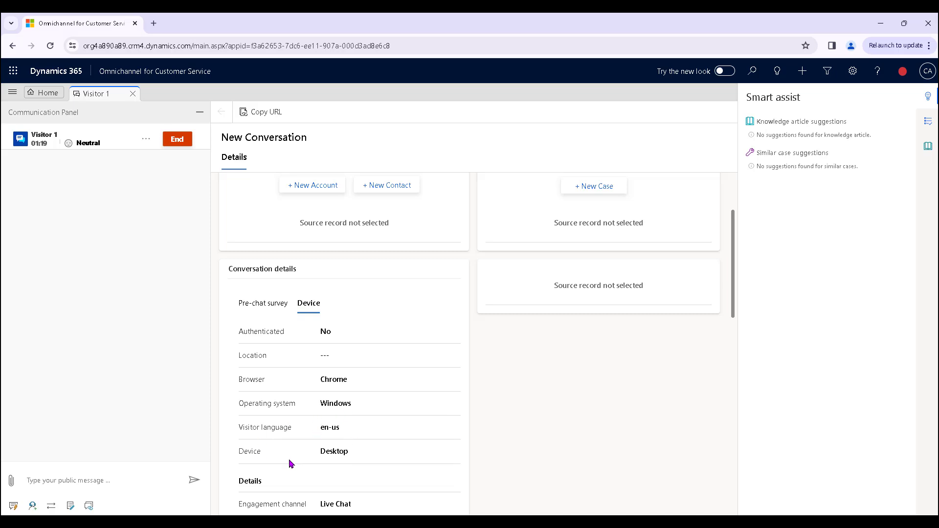
# - Show the Pre-chat survey answers under Conversation details, then scroll back to the top
pyautogui.scroll(-2, 289, 464)
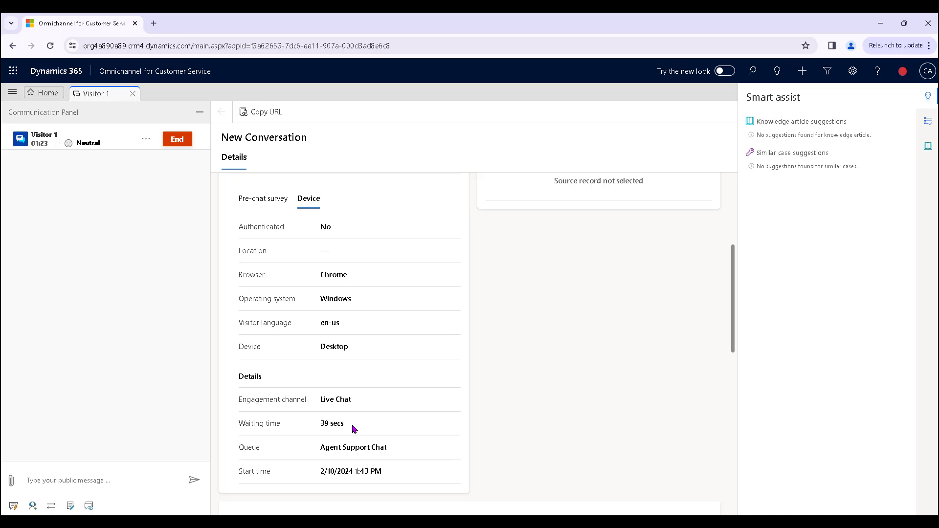
pyautogui.scroll(4, 351, 424)
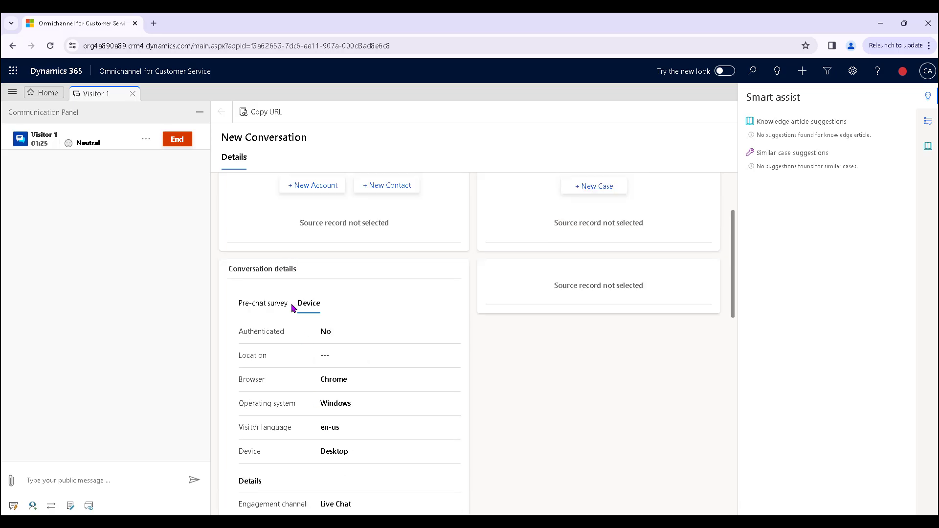
pyautogui.scroll(-2, 332, 400)
pyautogui.click(263, 305)
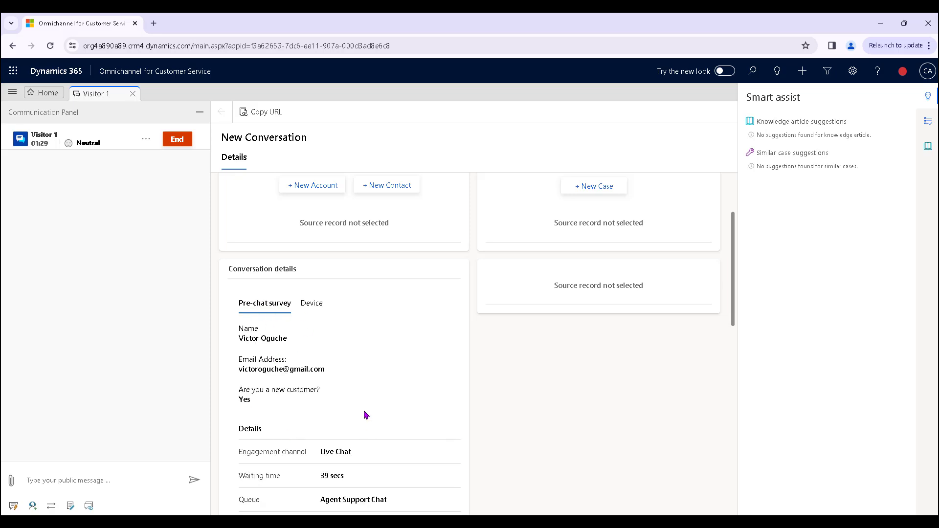
pyautogui.scroll(2, 360, 290)
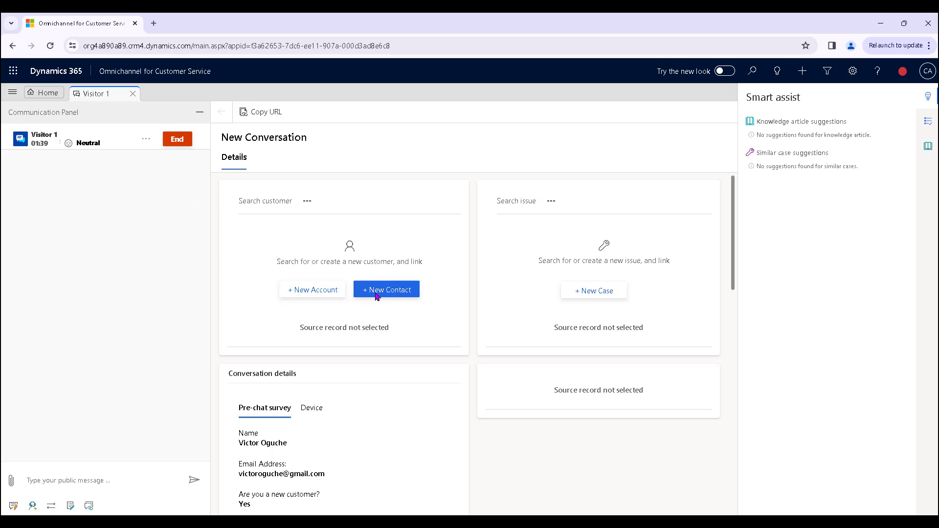
# - Start a new contact and enter the visitor's first name, last name and e-mail address
pyautogui.click(380, 293)
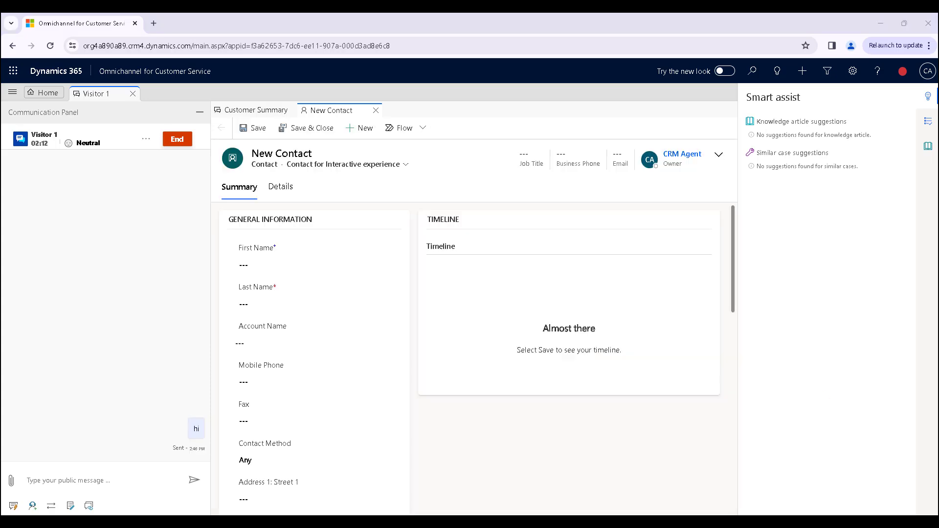
pyautogui.click(273, 260)
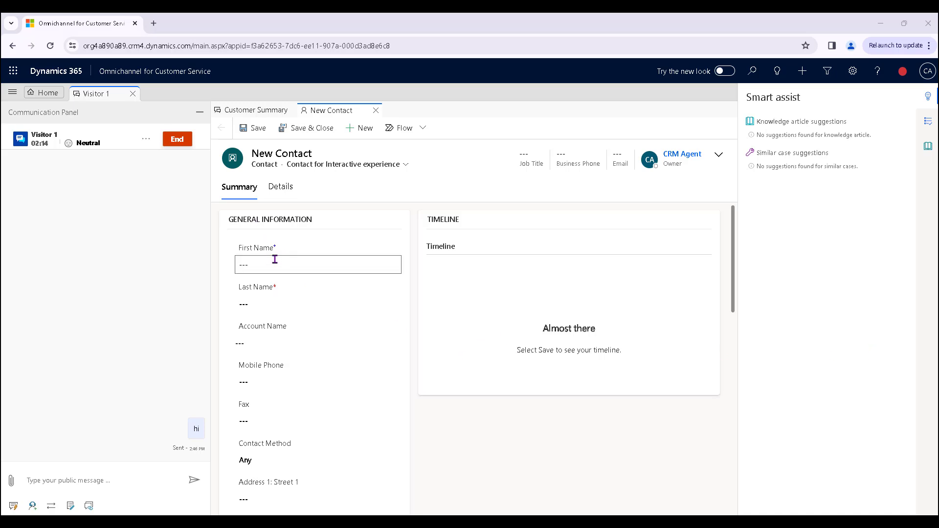
pyautogui.click(264, 298)
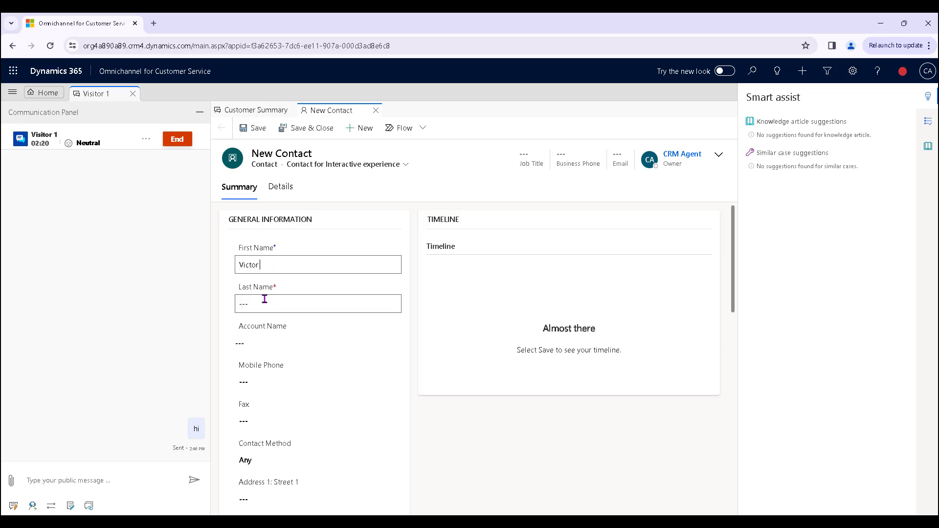
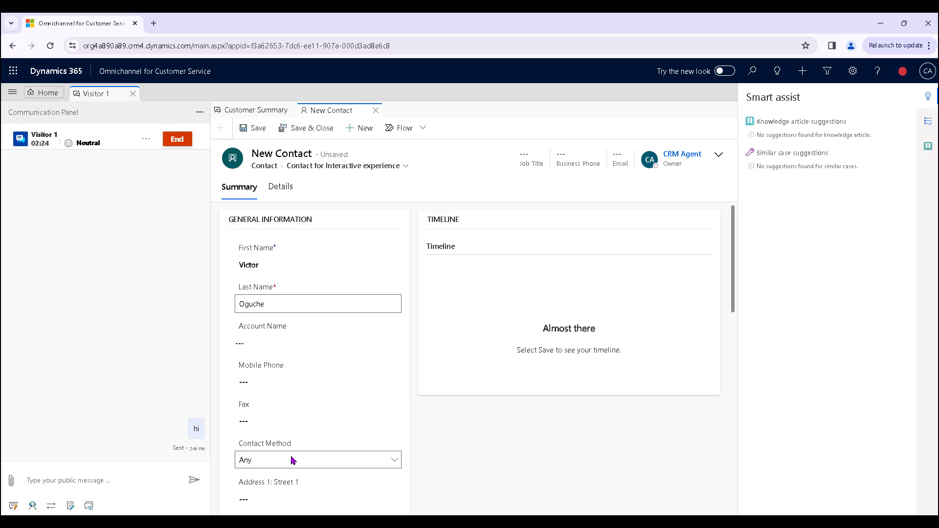
pyautogui.scroll(-5, 352, 346)
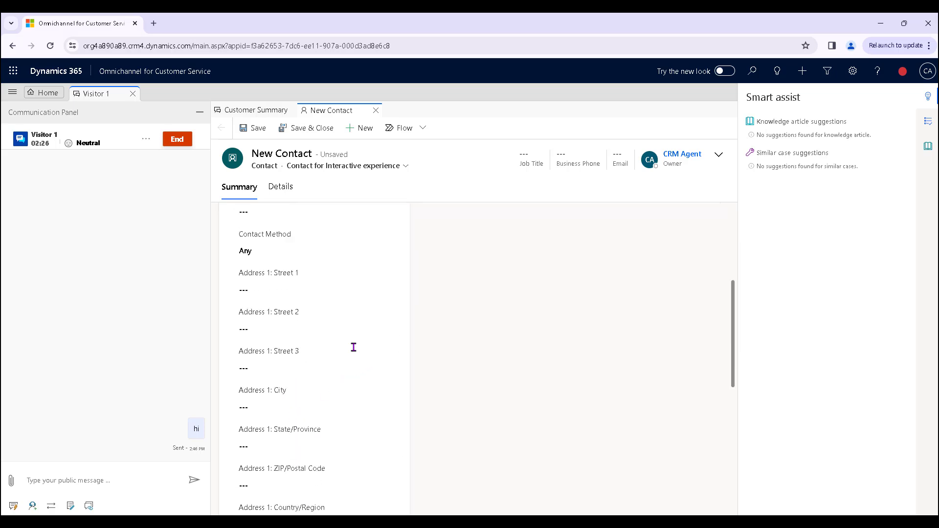
pyautogui.scroll(-2, 350, 374)
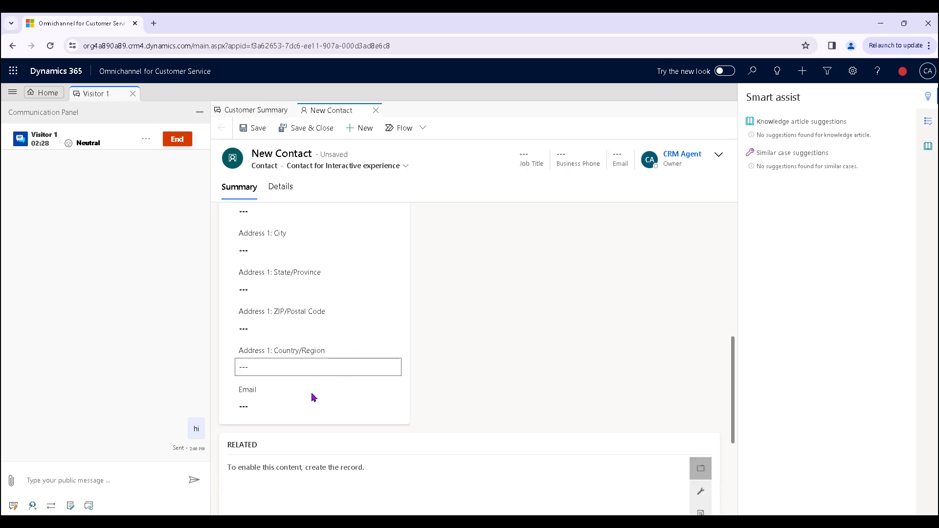
pyautogui.click(294, 405)
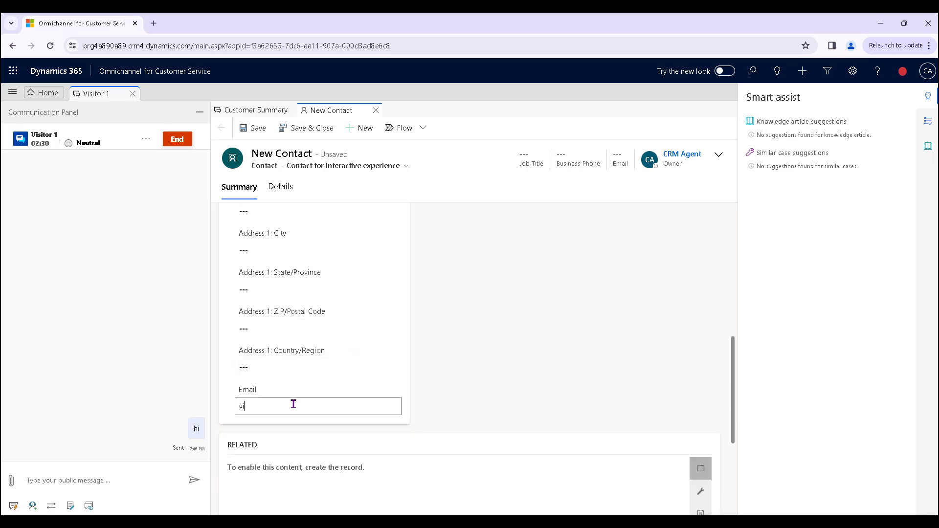
# - Save and close the contact, dismiss the linked notification, and reload the agent page
pyautogui.click(318, 137)
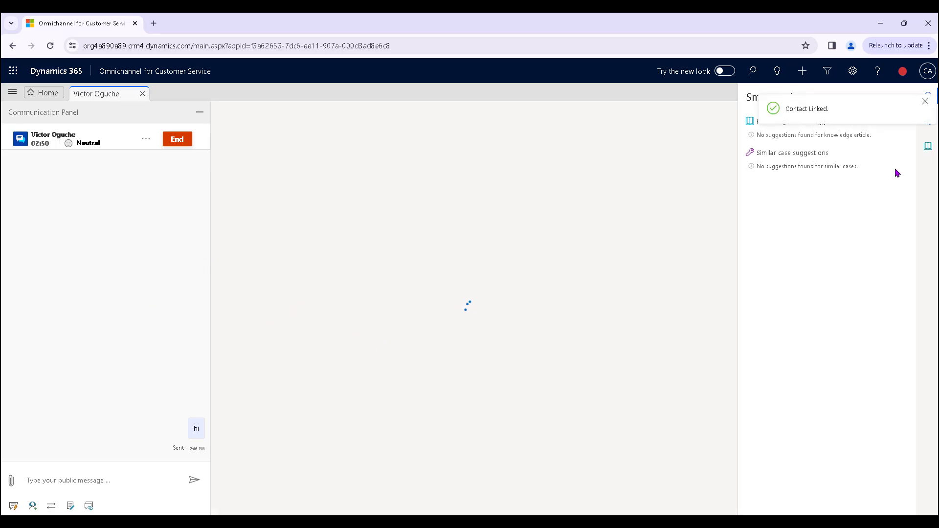
pyautogui.click(926, 103)
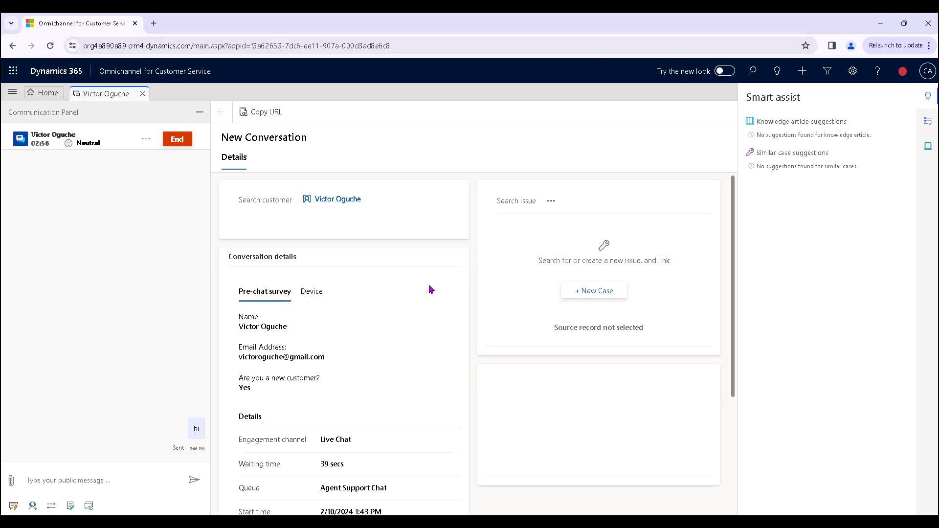
pyautogui.click(50, 46)
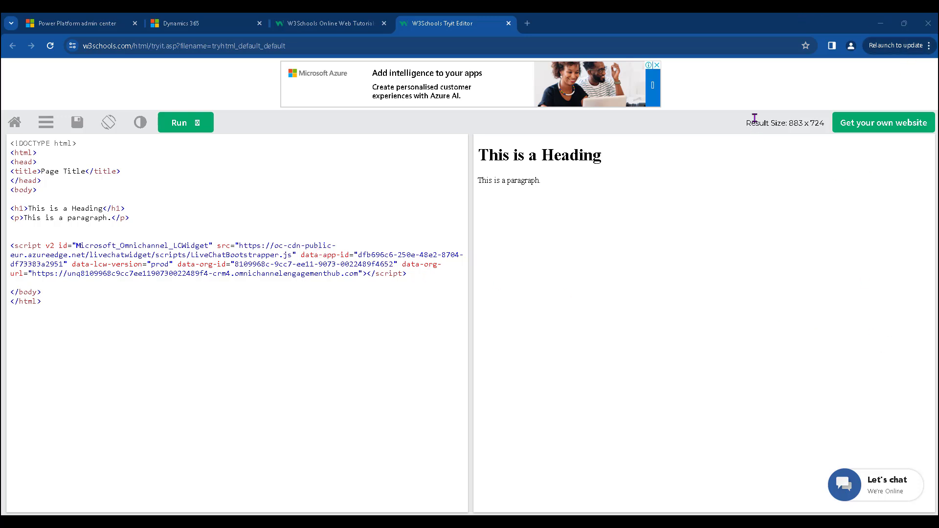
# - Rerun the test page and enter the visitor's name and e-mail in the Let's chat form
pyautogui.click(188, 124)
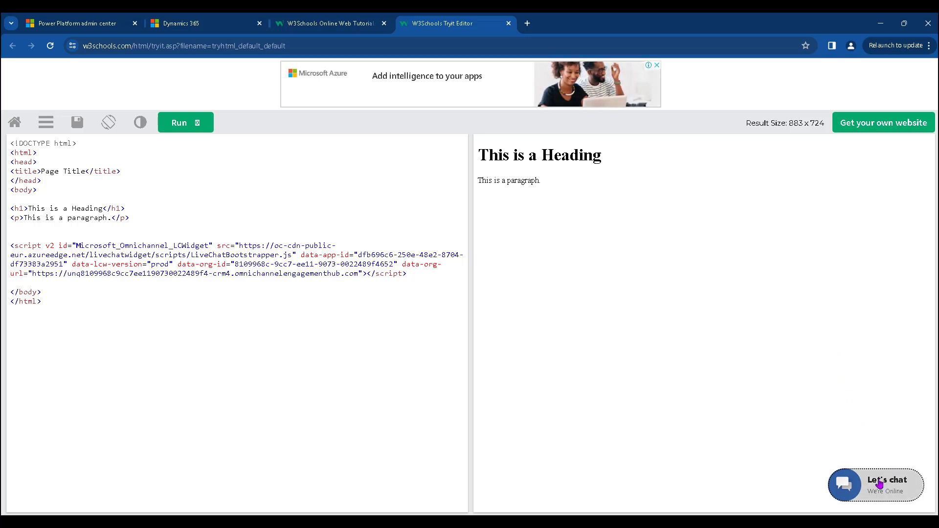
pyautogui.click(879, 484)
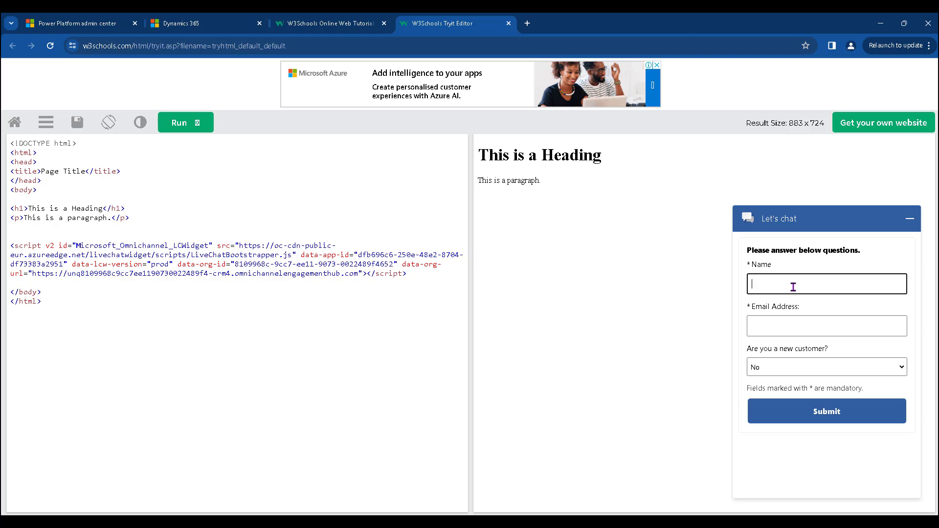
pyautogui.click(794, 322)
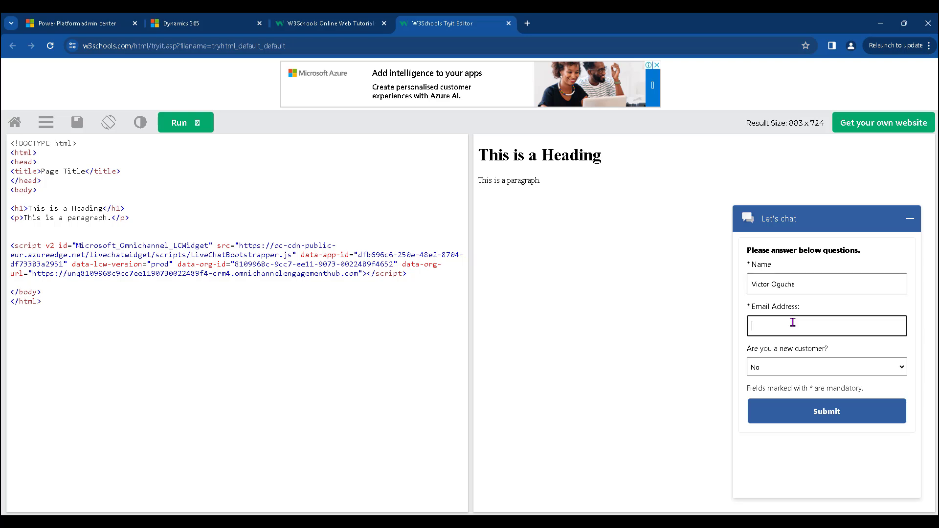
# - Answer No to being a new customer and submit the pre-chat survey
pyautogui.click(831, 363)
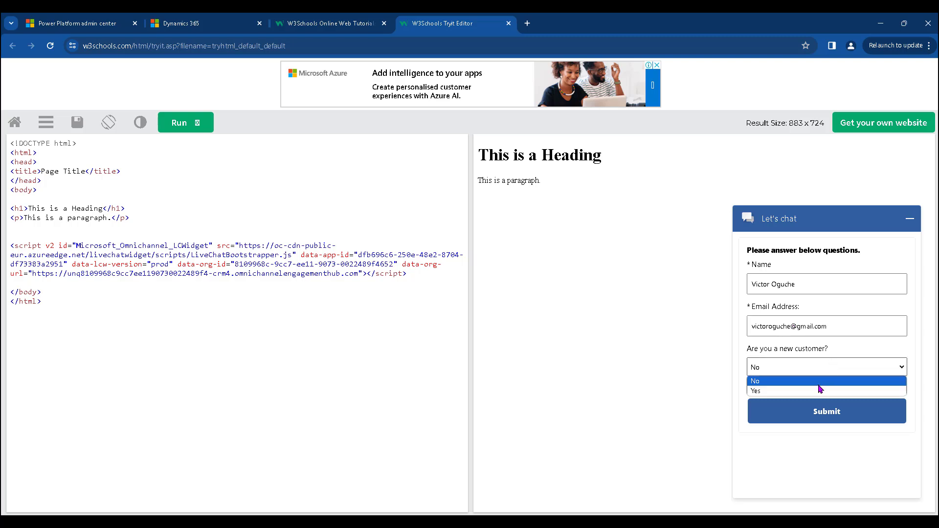
pyautogui.click(820, 392)
pyautogui.click(816, 375)
pyautogui.click(818, 380)
pyautogui.click(822, 415)
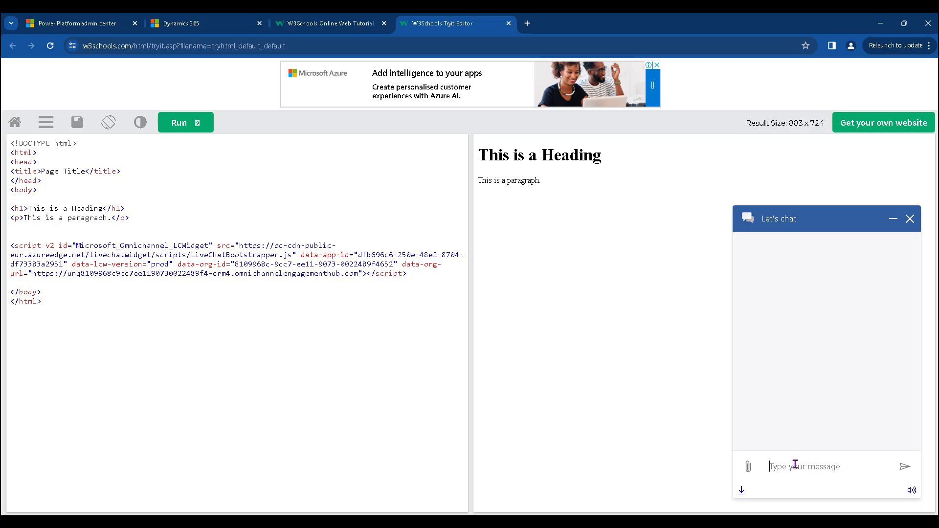
# - Send the greeting 'Hi Royal tech hub' and switch back to the agent console
pyautogui.write('Hi ')
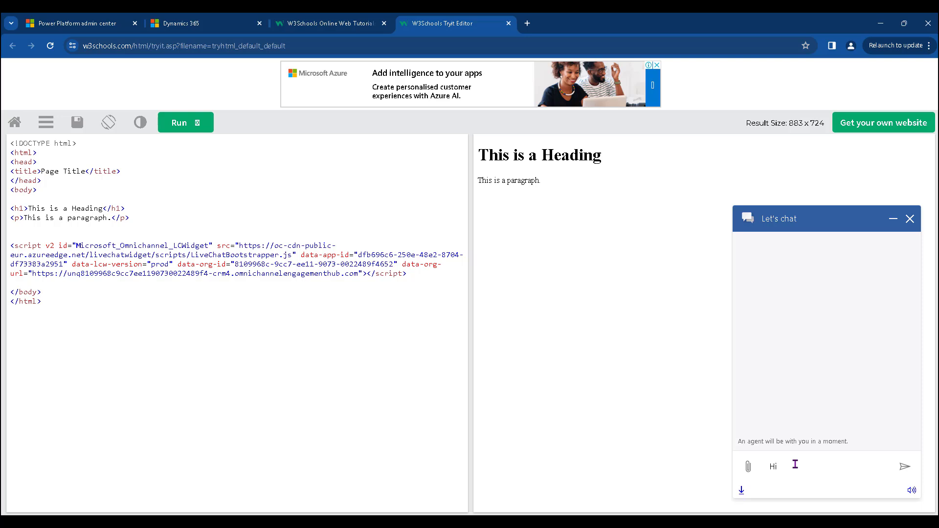
pyautogui.write('Rot')
pyautogui.press('BackSpace')
pyautogui.press('BackSpace')
pyautogui.write('yal tech hub')
pyautogui.press('Return')
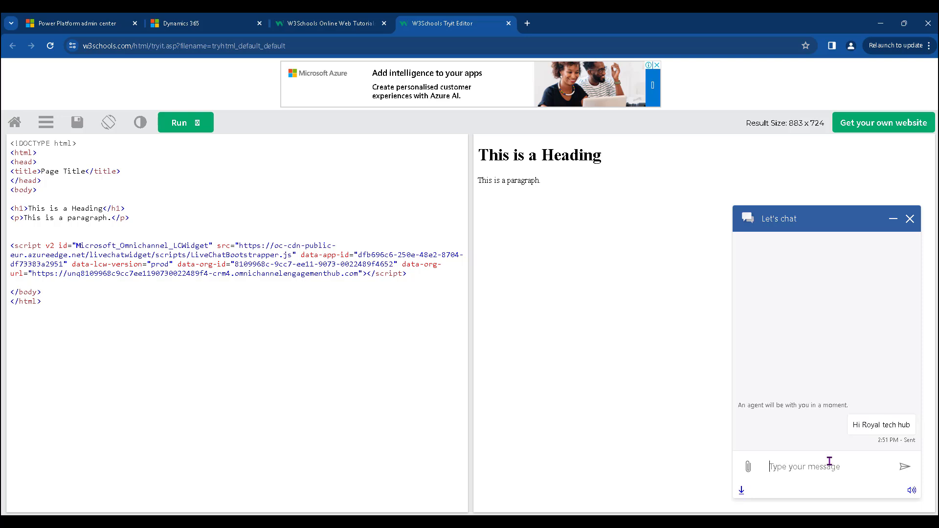
pyautogui.hotkey('alt', 'Tab')
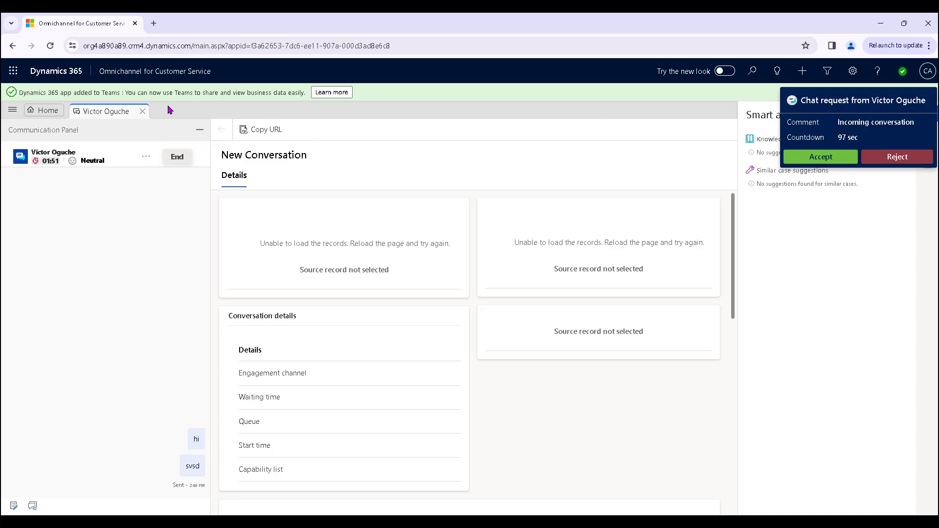
# - Close the old session tab, confirm Close, and accept the new chat request
pyautogui.click(143, 113)
pyautogui.click(498, 344)
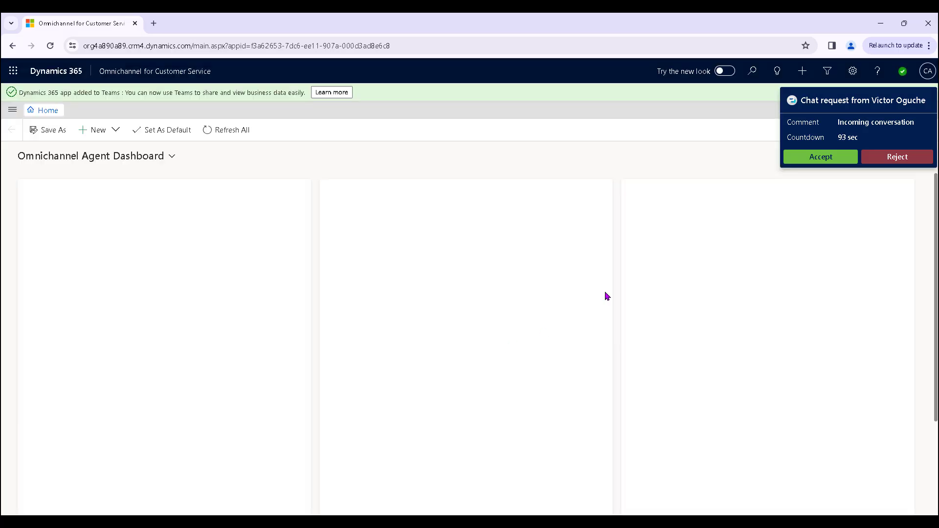
pyautogui.click(825, 158)
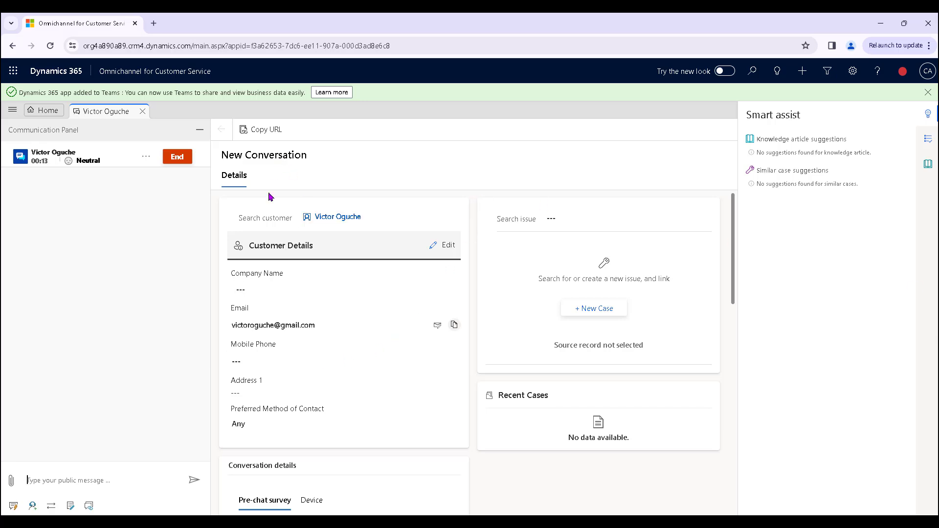
# - Scroll down the accepted conversation to review Customer Details and the pre-chat survey answers
pyautogui.scroll(-3, 325, 368)
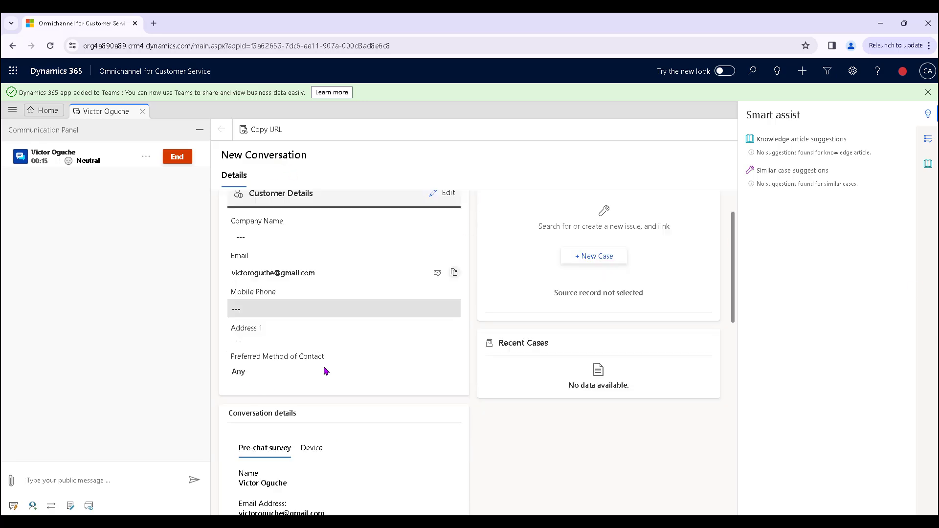
pyautogui.scroll(-2, 342, 416)
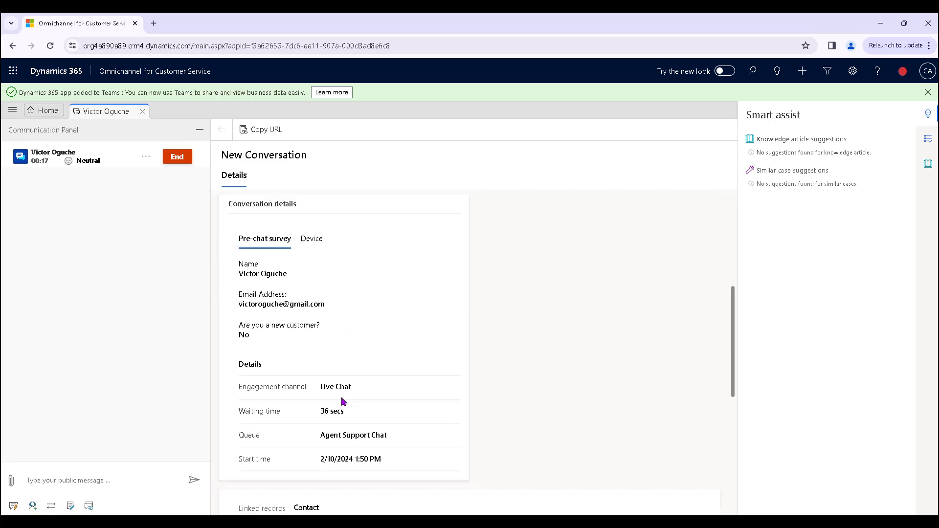